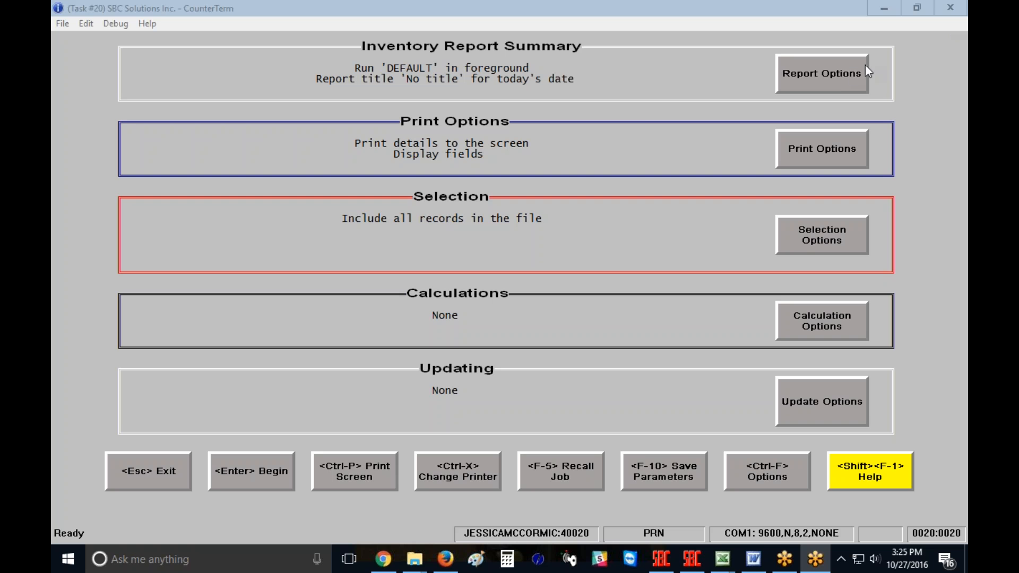
# In the report options, enter the report title "Title" and set running the report in background to N.
pyautogui.click(832, 70)
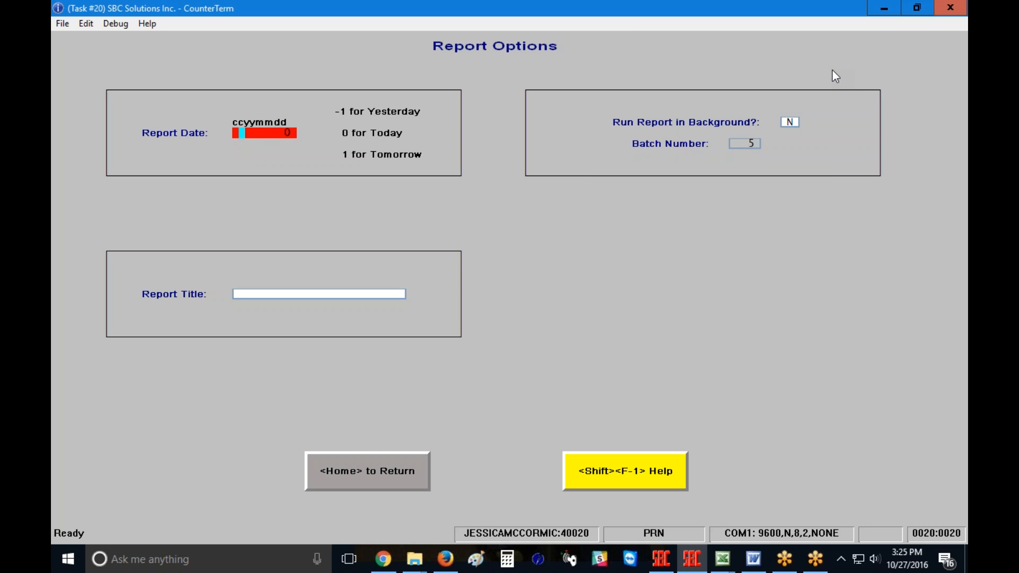
pyautogui.press('Return')
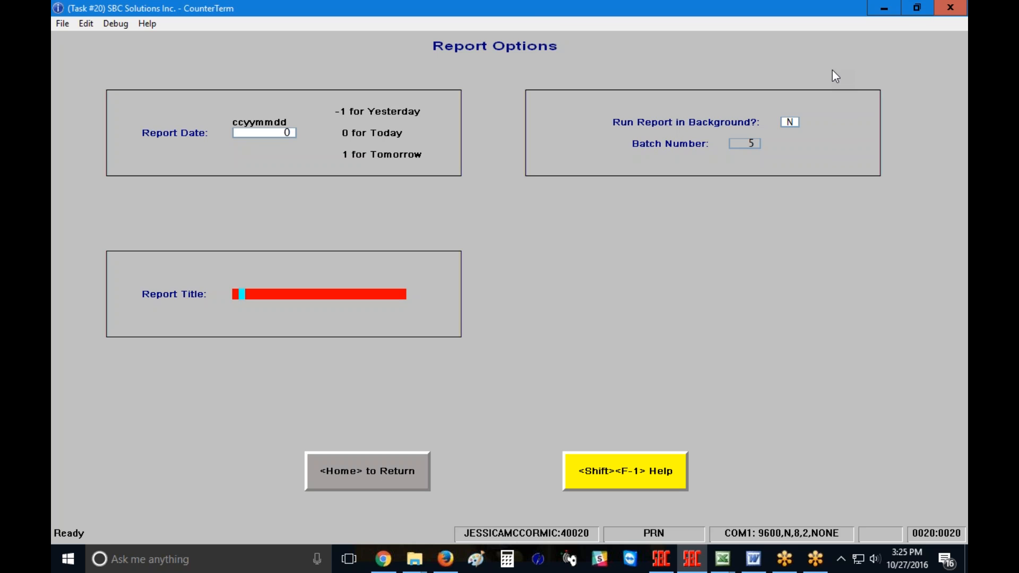
pyautogui.write('Title')
pyautogui.press('Return')
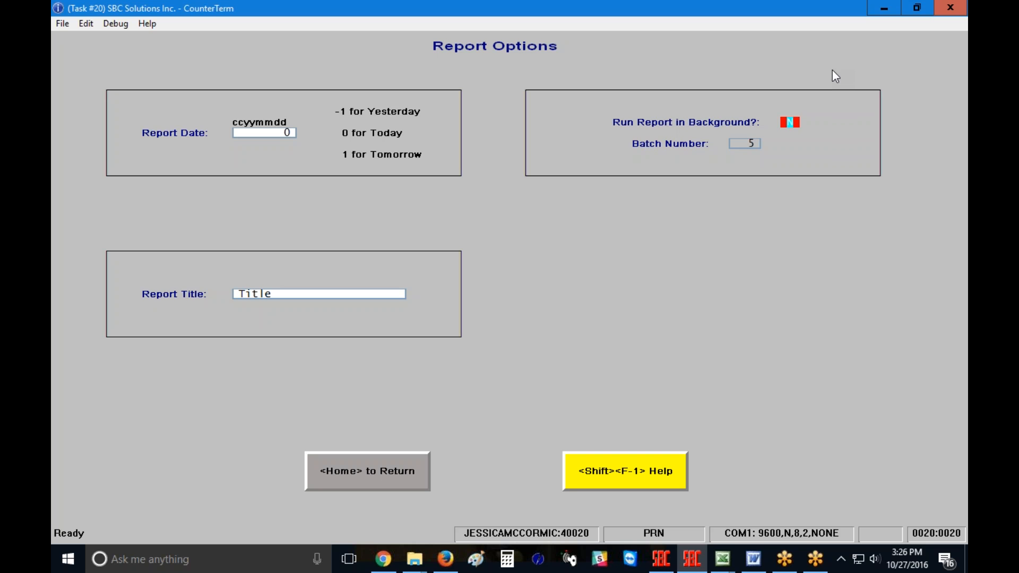
pyautogui.write('Y')
pyautogui.press('Up')
pyautogui.write('N')
pyautogui.click(341, 476)
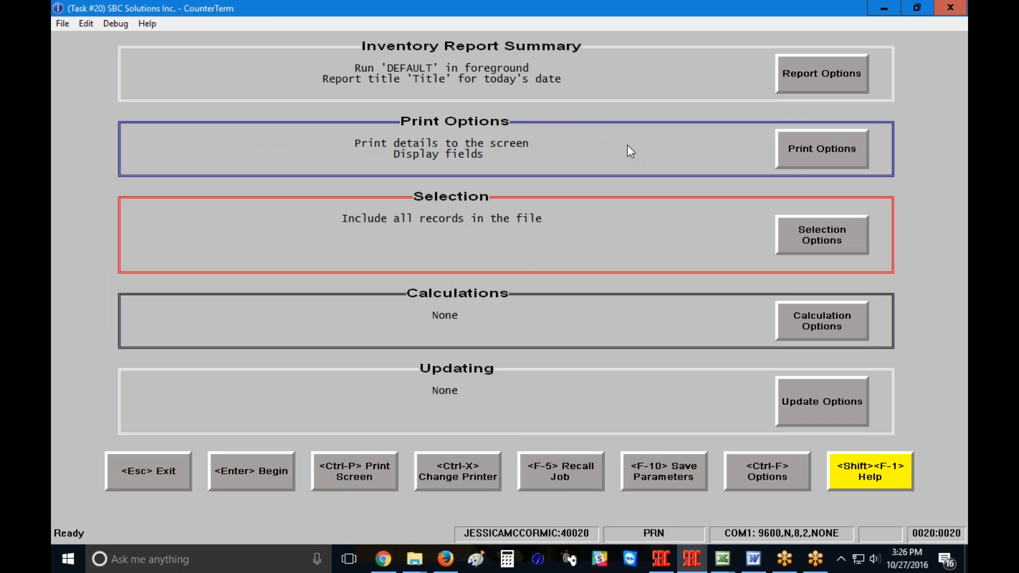
# In the print options, try the Printer output and the Email output with txt format, and set the output back to Screen.
pyautogui.click(810, 151)
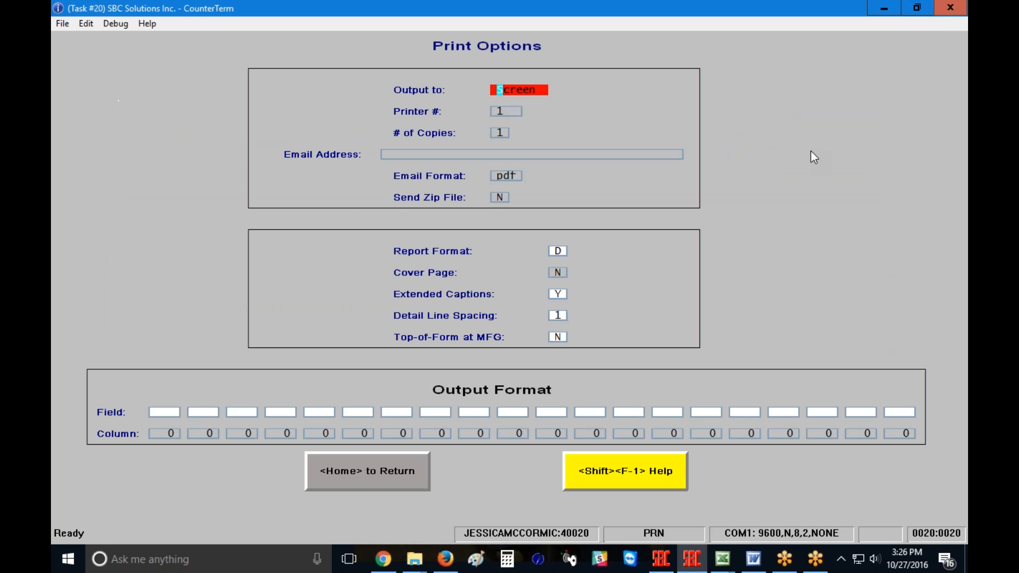
pyautogui.click(533, 93)
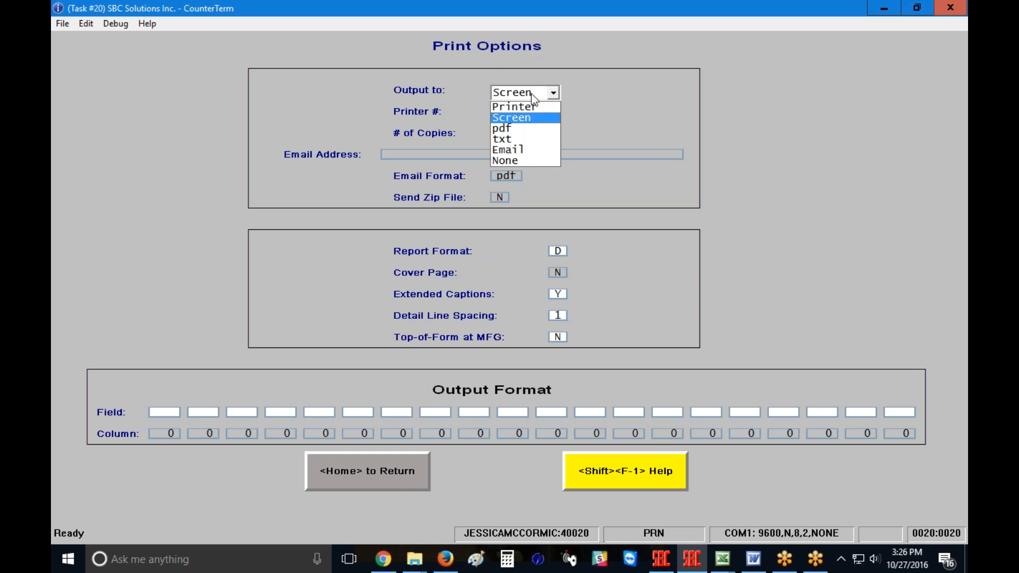
pyautogui.click(536, 105)
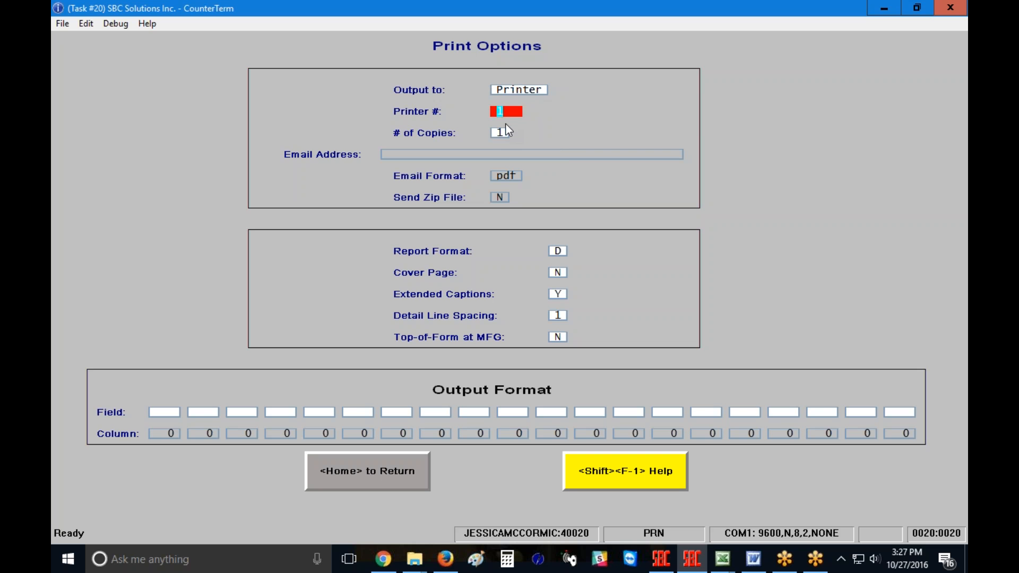
pyautogui.click(530, 89)
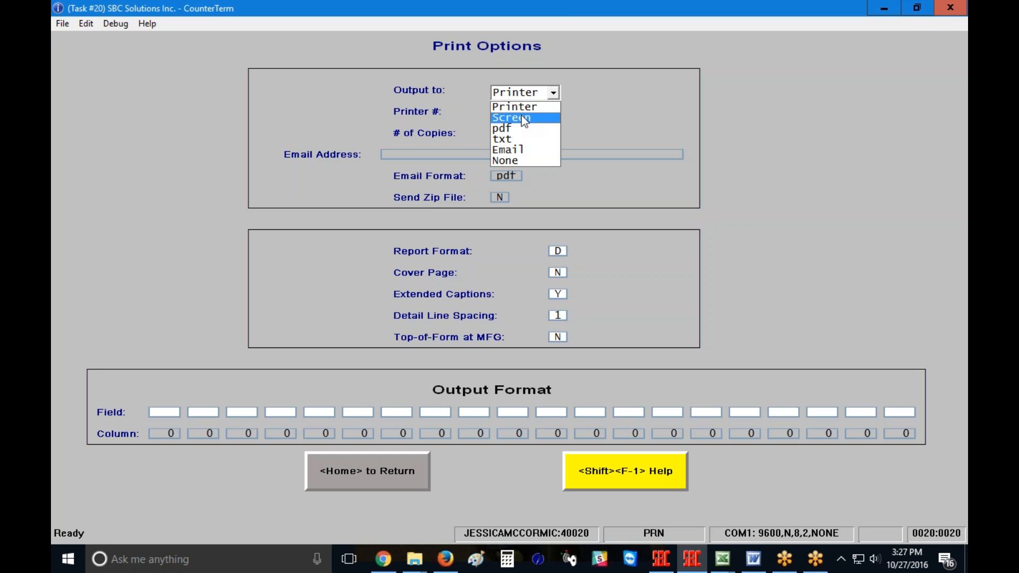
pyautogui.click(528, 151)
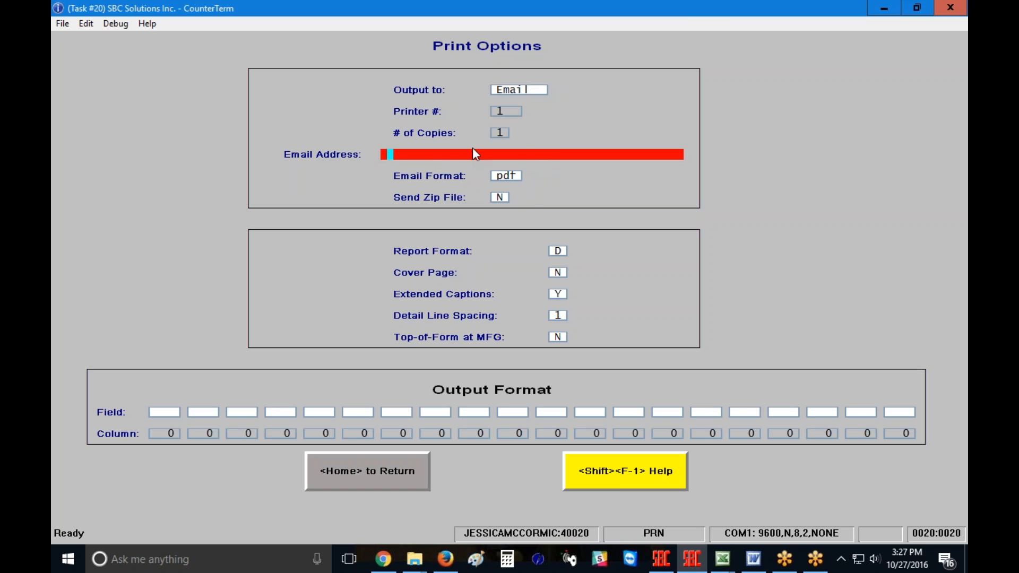
pyautogui.click(505, 177)
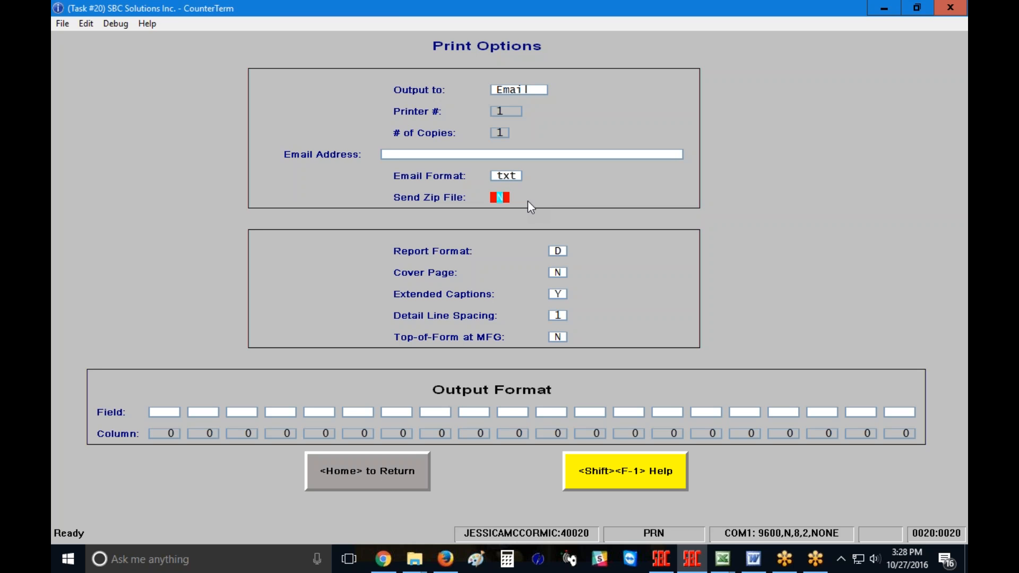
pyautogui.click(520, 91)
pyautogui.click(546, 122)
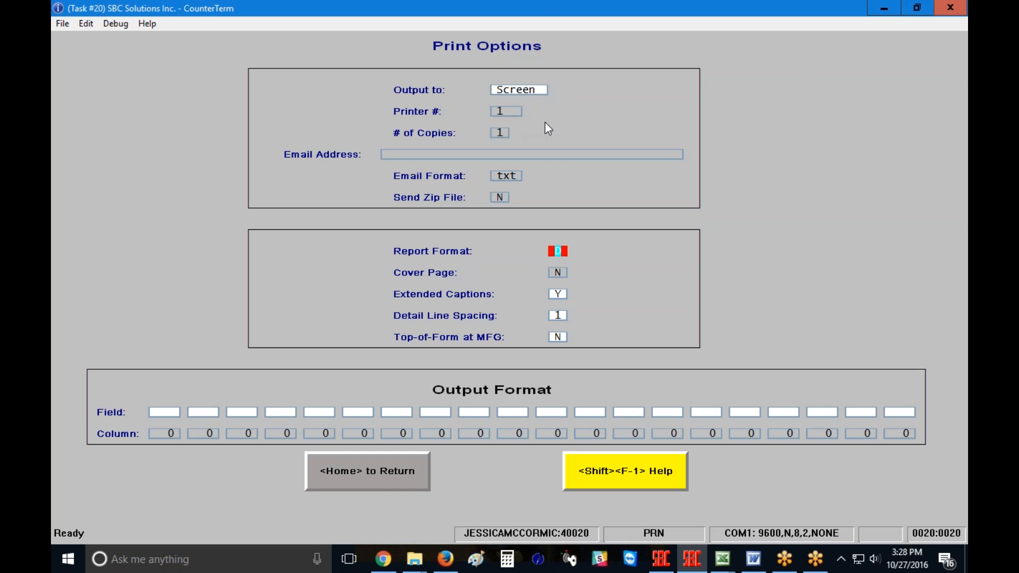
# Choose the Detail report format with a detail line spacing of 1, and accept N for Top-of-Form at MFG.
pyautogui.click(563, 254)
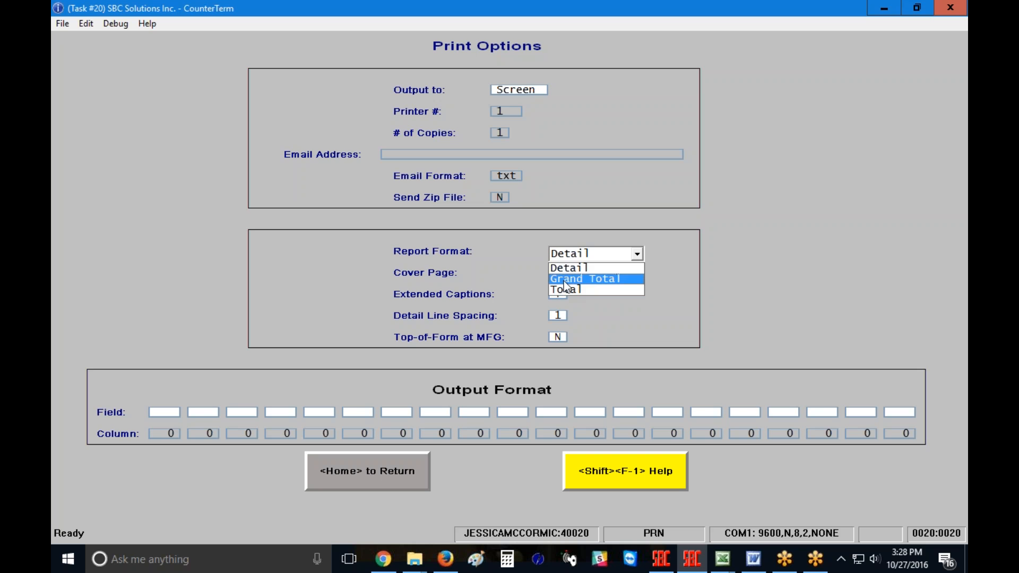
pyautogui.click(571, 267)
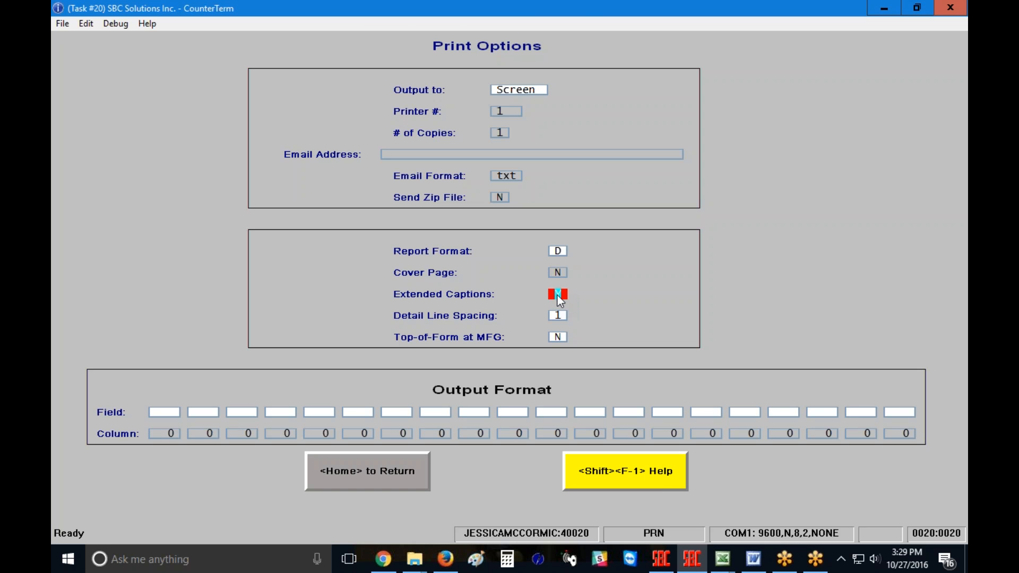
pyautogui.click(565, 316)
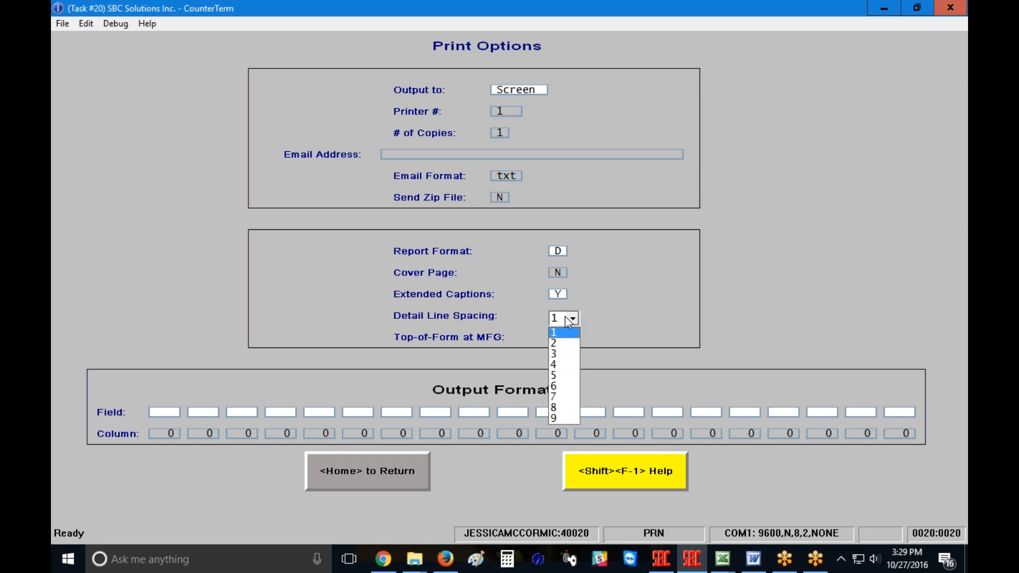
pyautogui.click(564, 333)
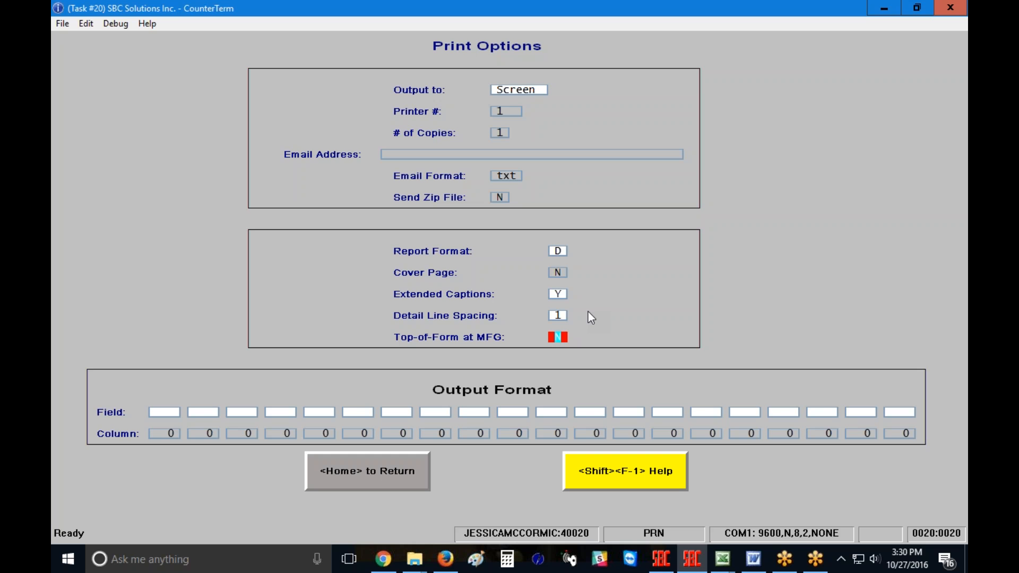
pyautogui.press('Return')
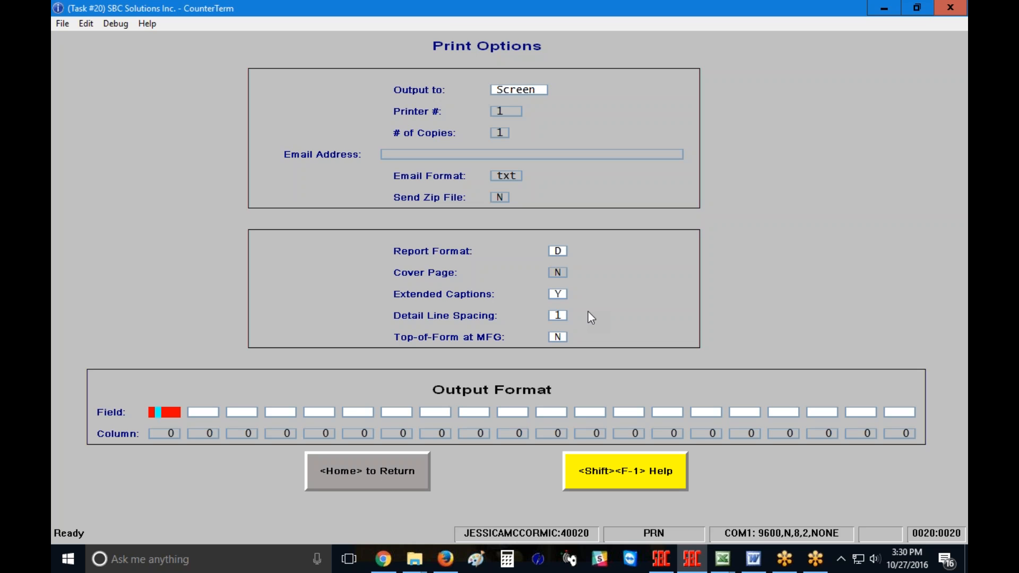
# Enter MFG, P/N, DES and QH1 as the output format fields, and consult the list of available fields.
pyautogui.write('MFG')
pyautogui.press('Return')
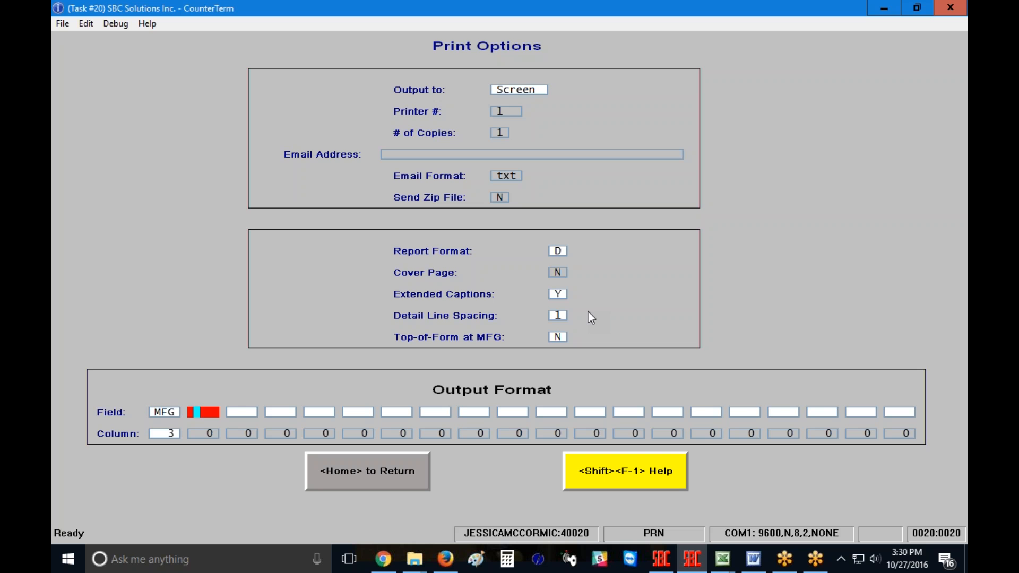
pyautogui.write('P/N')
pyautogui.press('Return')
pyautogui.write('DE')
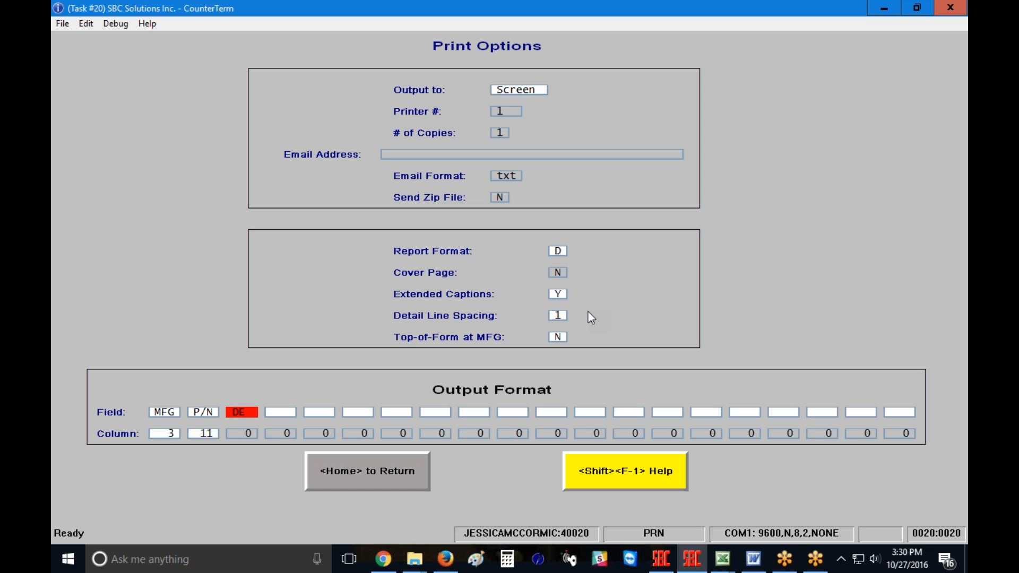
pyautogui.write('S')
pyautogui.press('Return')
pyautogui.write('QH1')
pyautogui.press('Return')
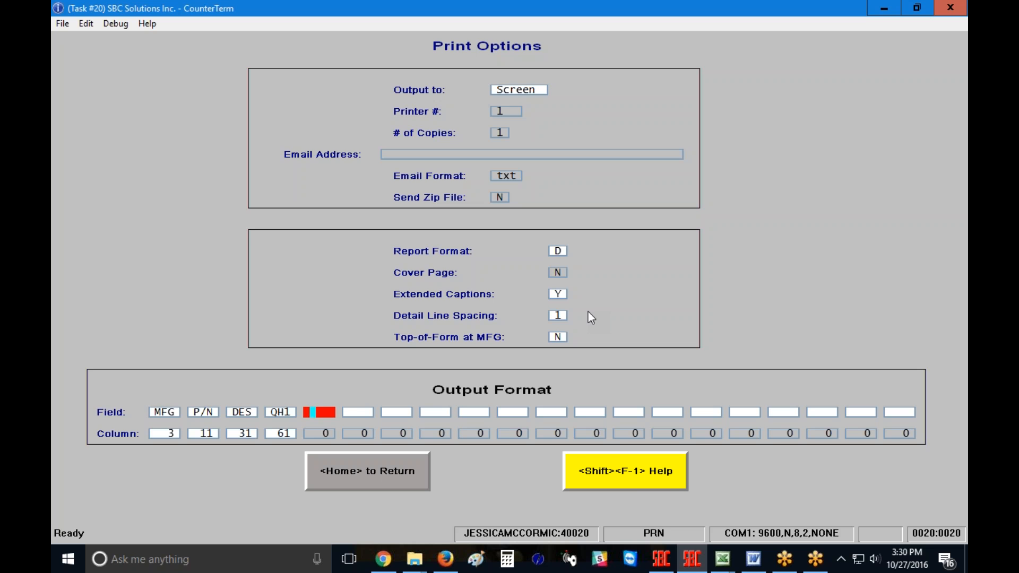
pyautogui.click(642, 475)
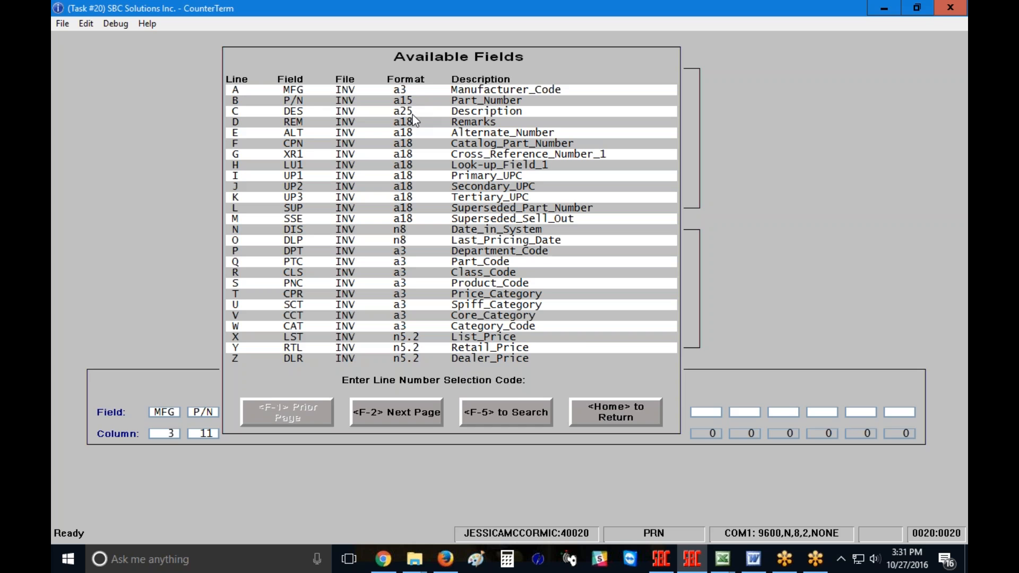
pyautogui.click(617, 412)
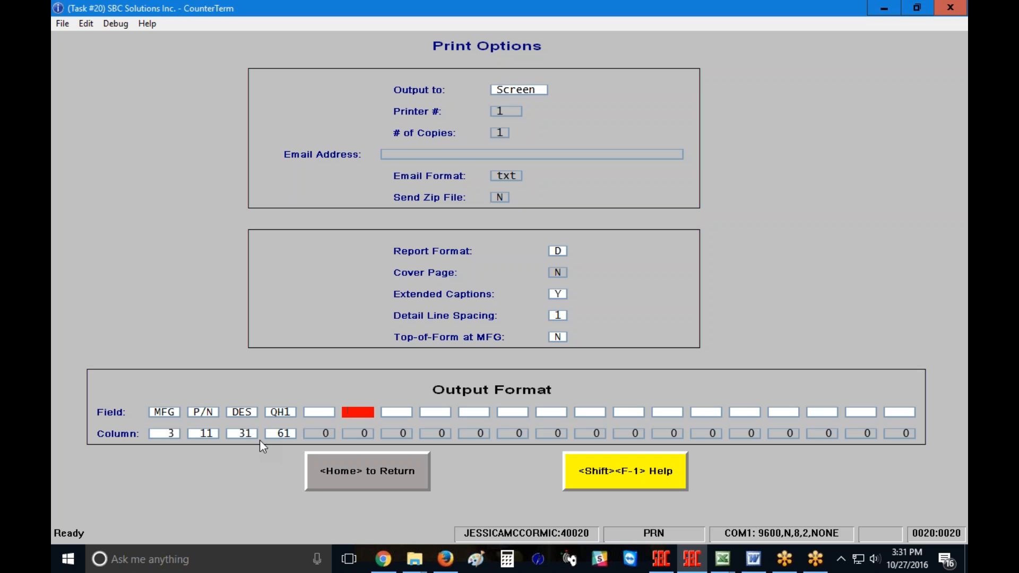
# Set the output column of the P/N field to 8.
pyautogui.press('Up')
pyautogui.press('Up')
pyautogui.press('Up')
pyautogui.press('Up')
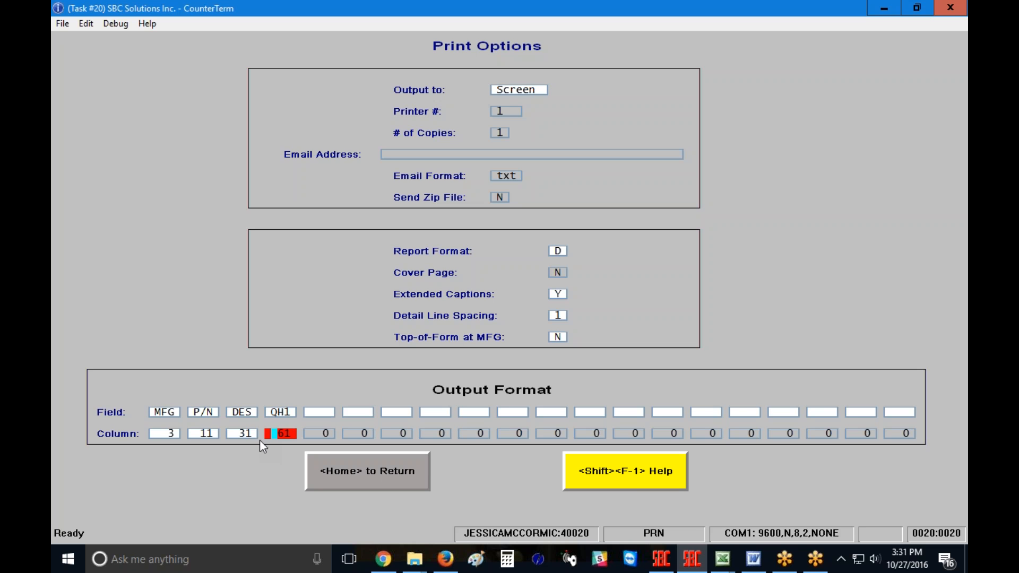
pyautogui.press('Up')
pyautogui.press('Up')
pyautogui.press('Up')
pyautogui.press('Up')
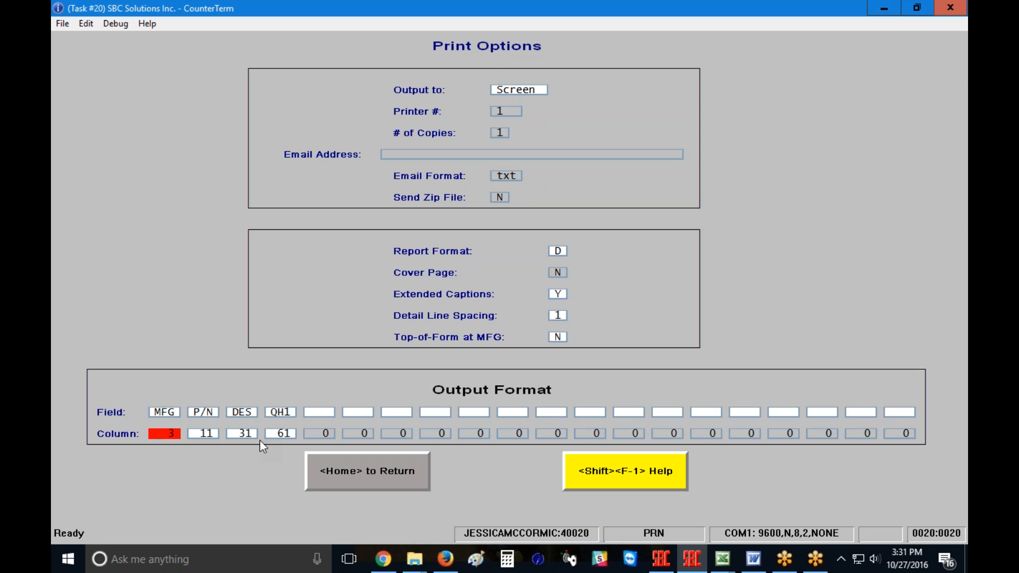
pyautogui.press('Tab')
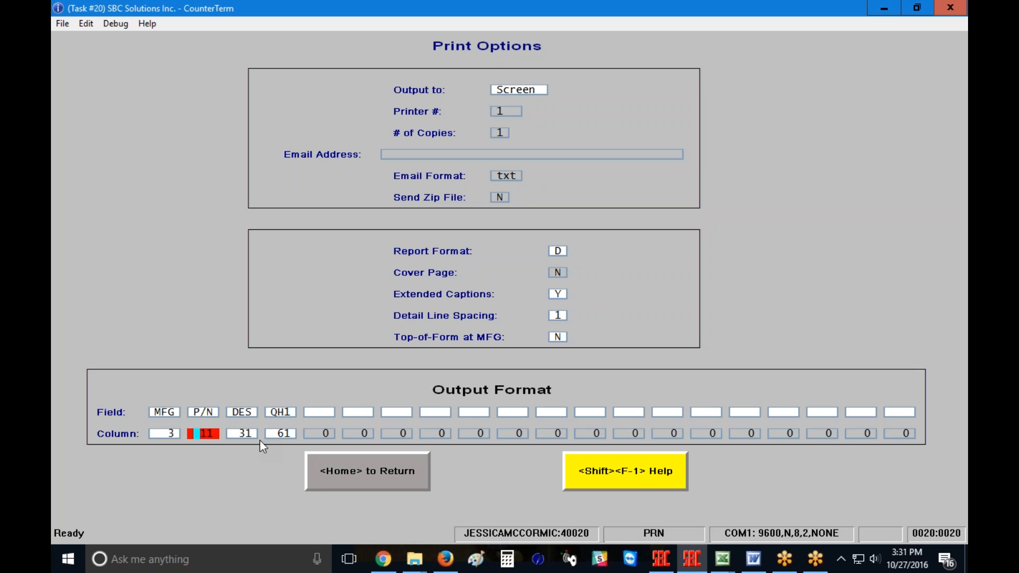
pyautogui.write('8')
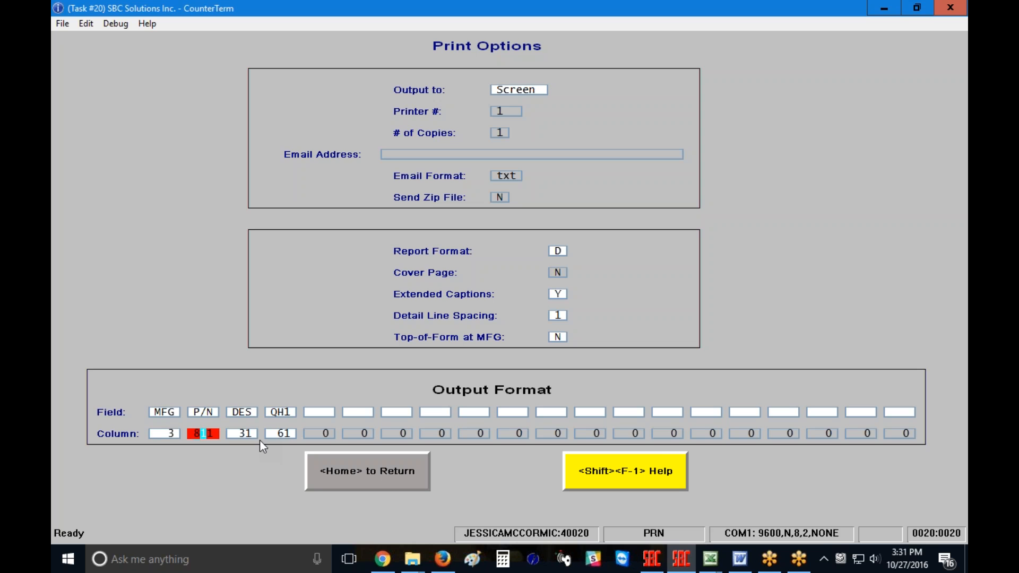
pyautogui.press('Tab')
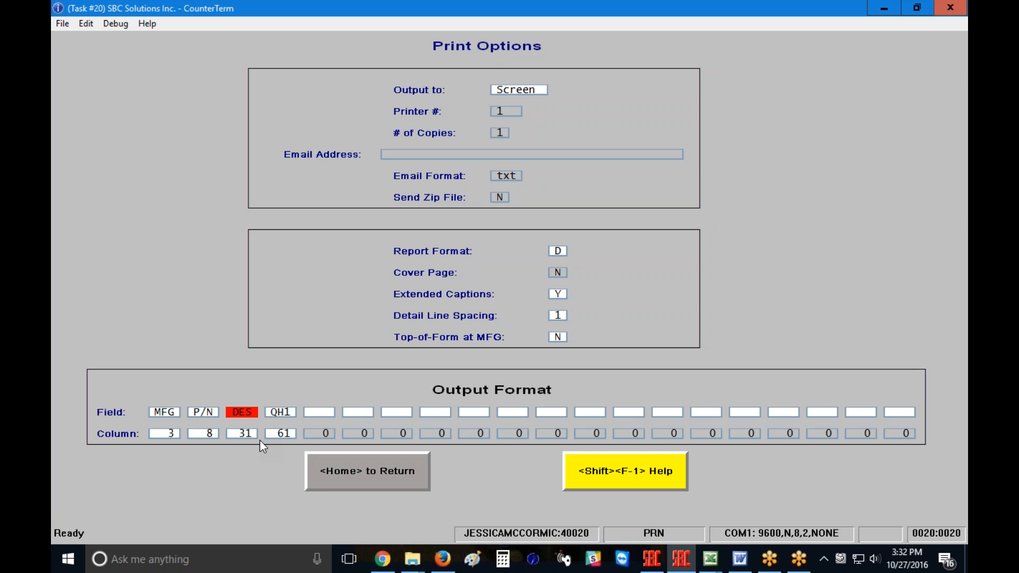
# Set the output column of the DES field to 15, closing the printer status pop-up that covers the form.
pyautogui.press('Return')
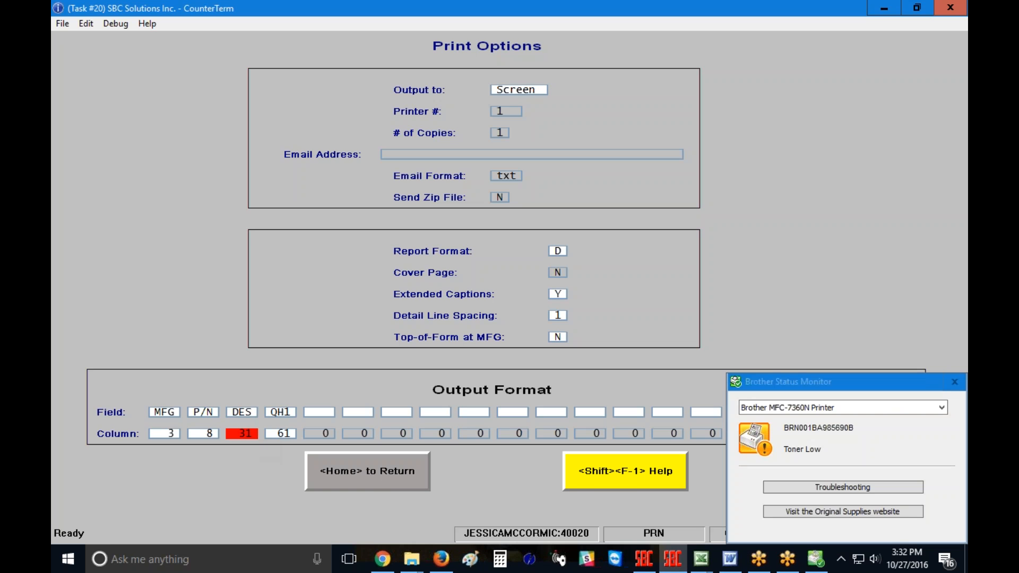
pyautogui.click(954, 382)
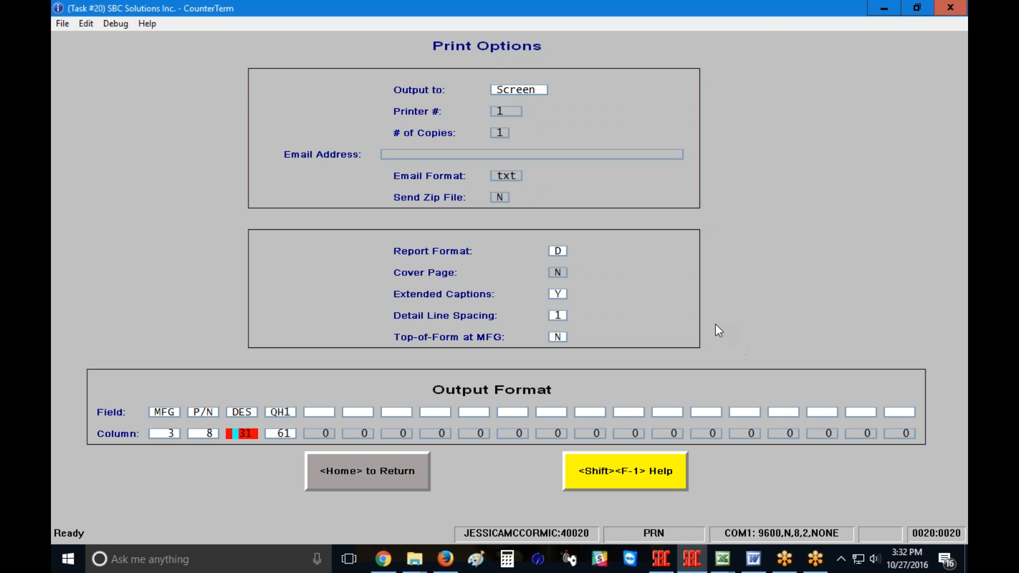
pyautogui.write('151')
pyautogui.press('Return')
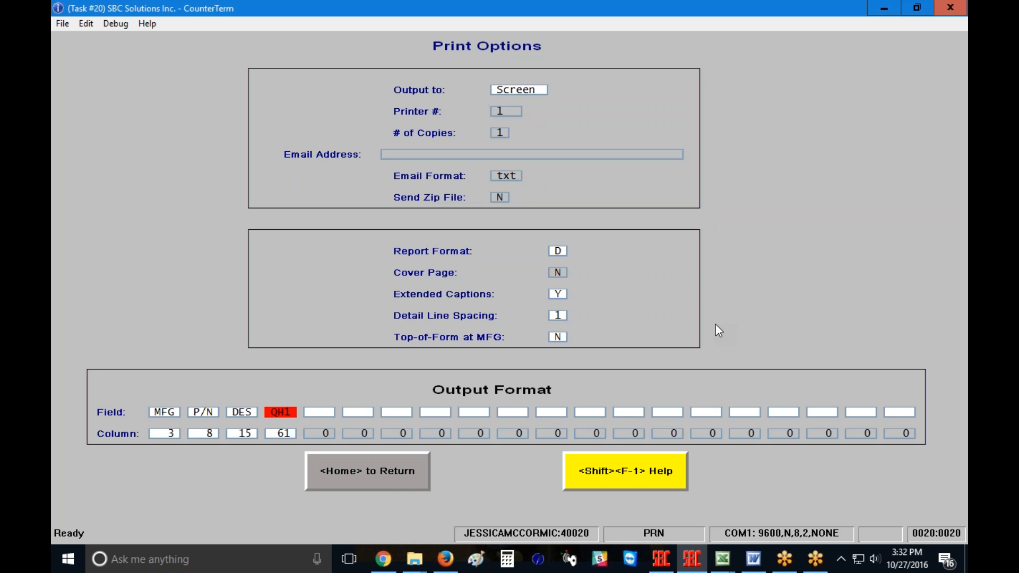
# Restore the output columns to 11 for the P/N field and 31 for the DES field.
pyautogui.press('Up')
pyautogui.press('Up')
pyautogui.press('Up')
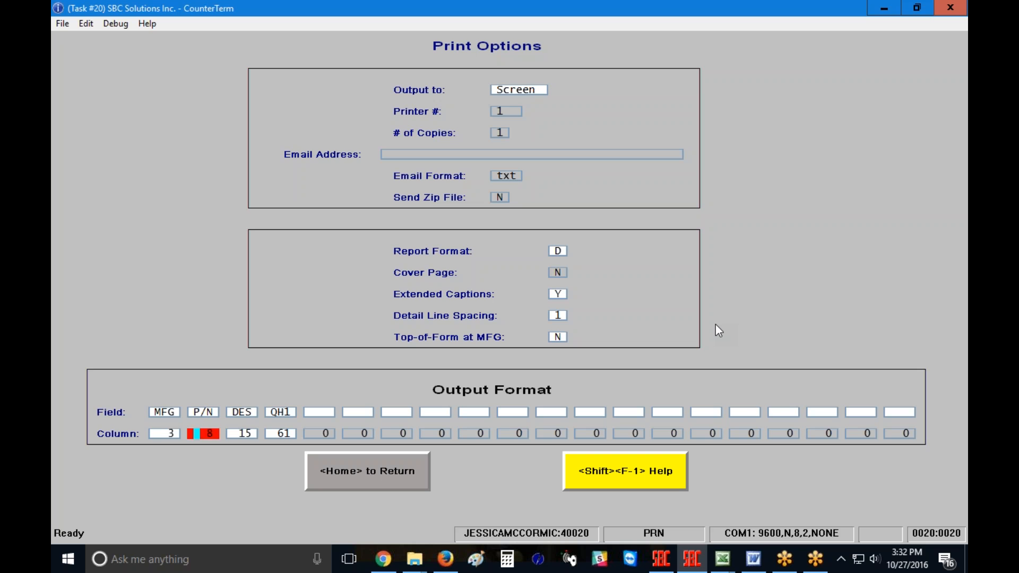
pyautogui.press('Up')
pyautogui.press('Down')
pyautogui.write('011')
pyautogui.press('Return')
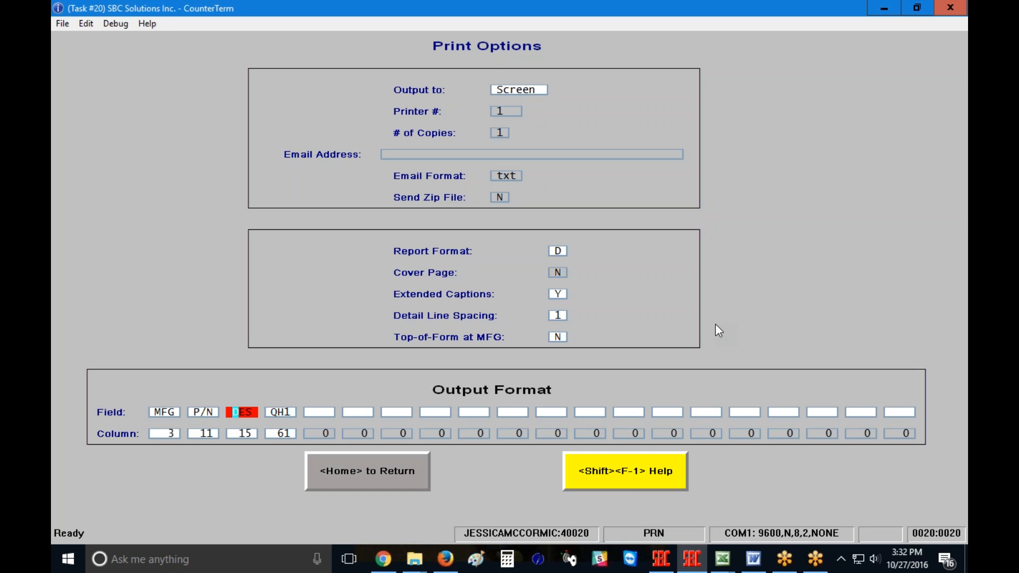
pyautogui.press('Return')
pyautogui.write('0')
pyautogui.write('31')
pyautogui.press('Return')
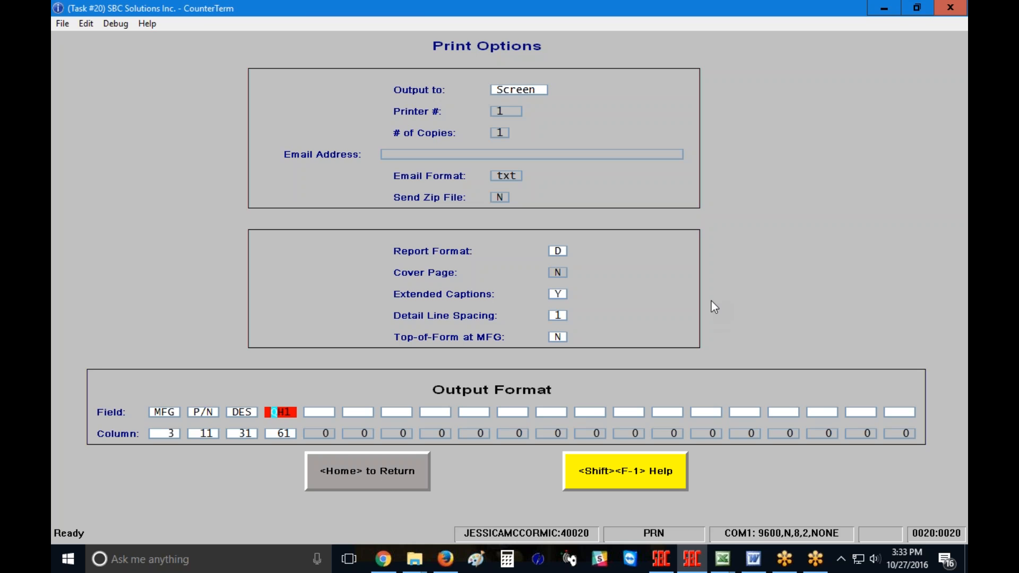
# Open the selection options and set the record range to start at the WIX !FRONT BOOKEND entry and stop at WIX51515.
pyautogui.click(354, 483)
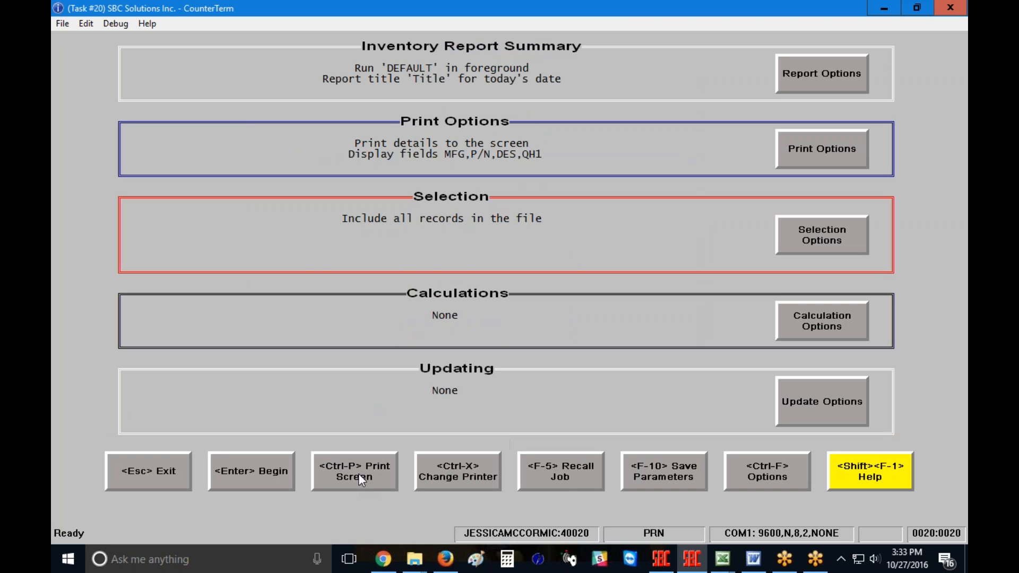
pyautogui.click(842, 241)
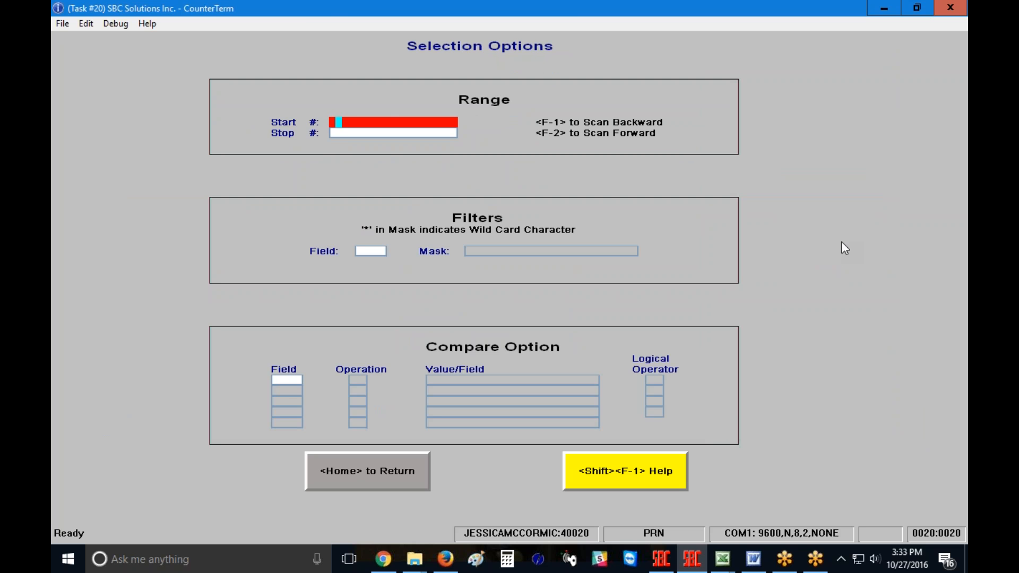
pyautogui.write('WIX')
pyautogui.press('Return')
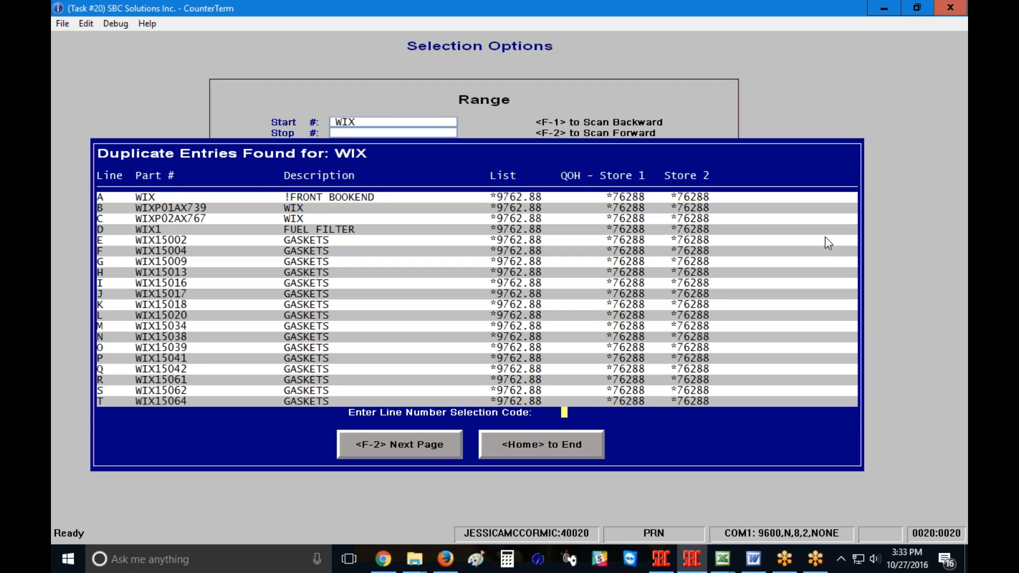
pyautogui.click(103, 199)
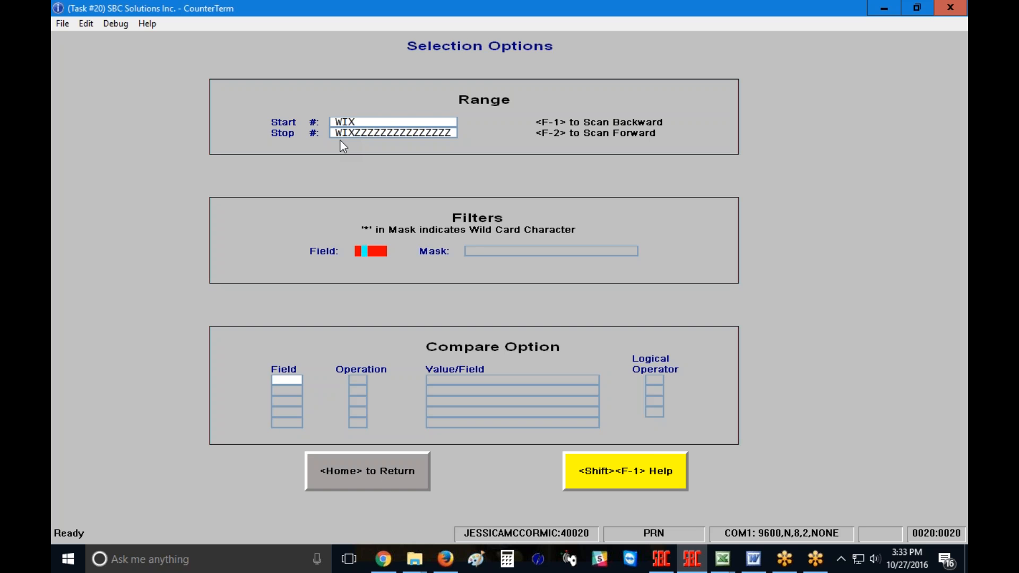
pyautogui.press('Up')
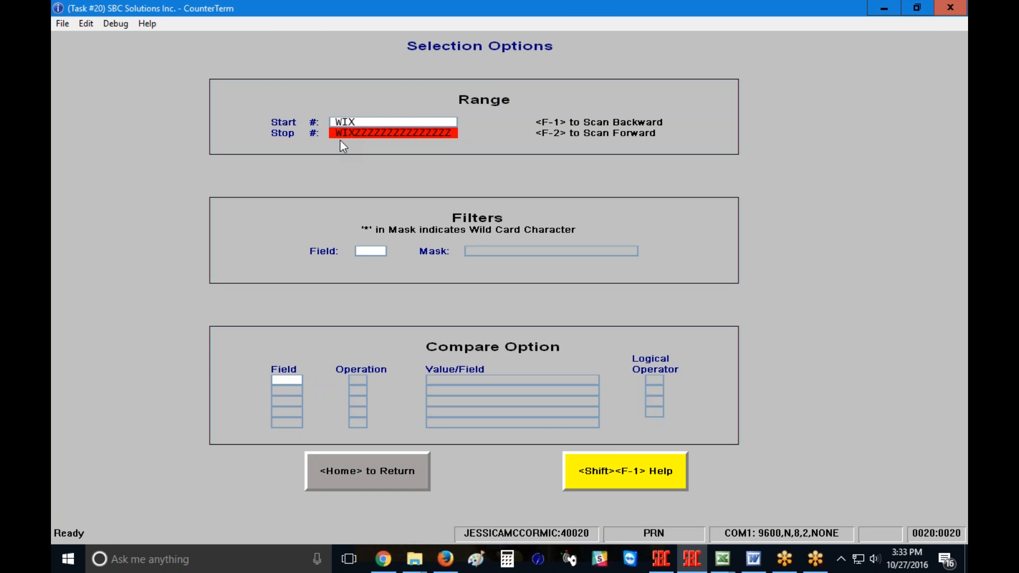
pyautogui.write('WIX51515')
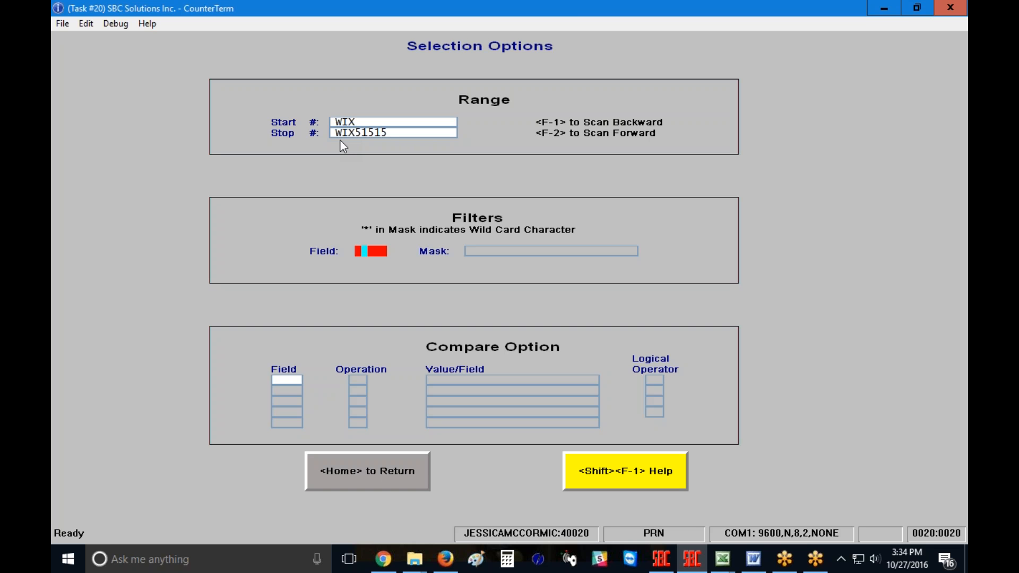
# Clear the range's start and stop numbers and set a filter on the MFG field with the mask WIX.
pyautogui.press('Up')
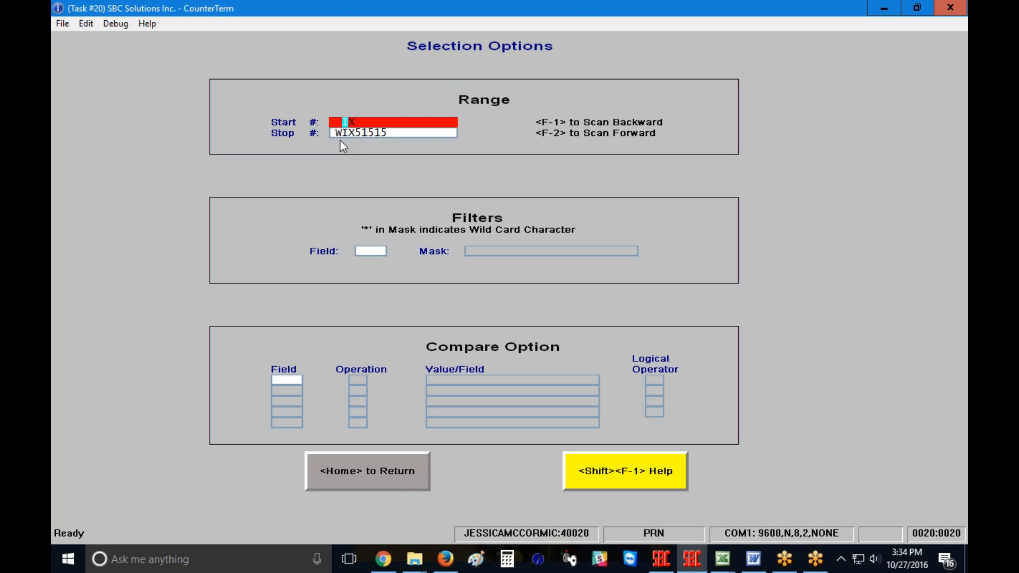
pyautogui.press('Down')
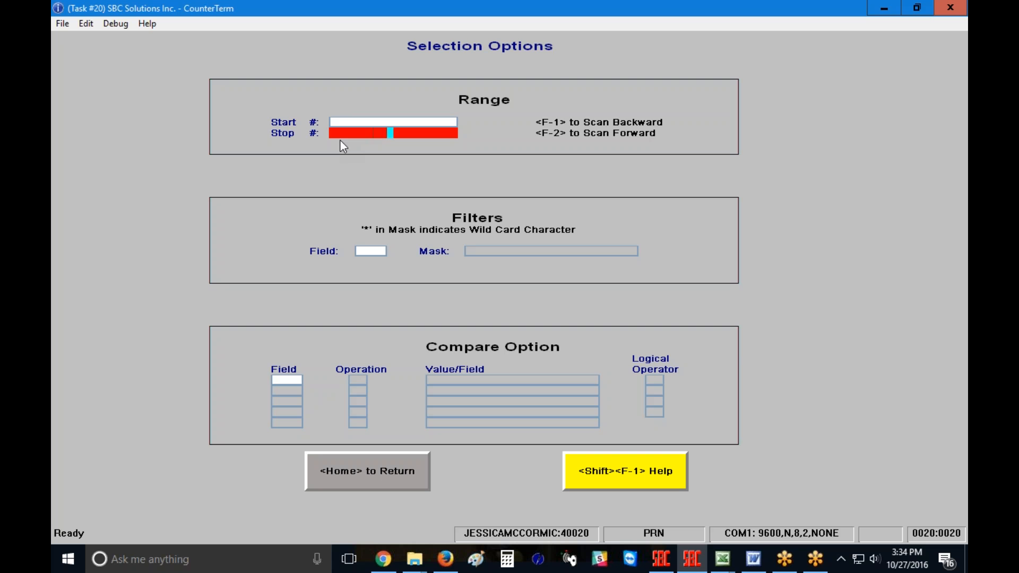
pyautogui.press('Down')
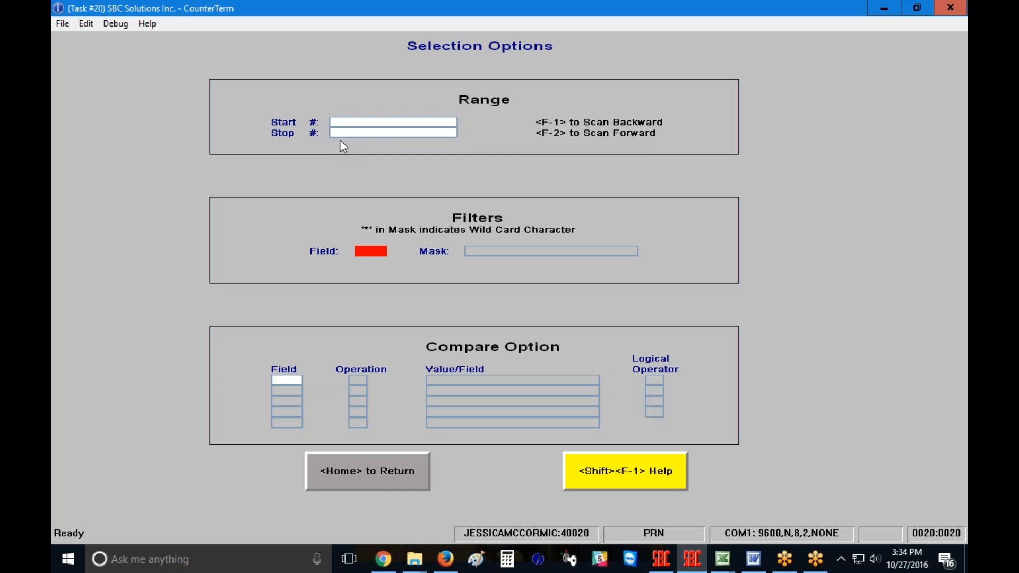
pyautogui.write('MFG')
pyautogui.write('WIX')
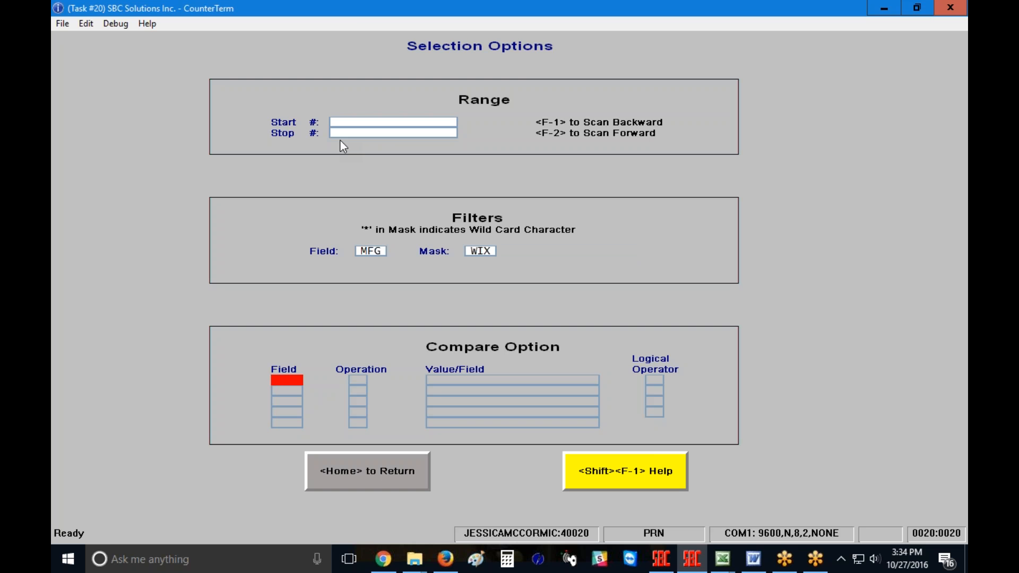
# Enter a first comparison requiring the MFG field to equal WIX.
pyautogui.write('MFG')
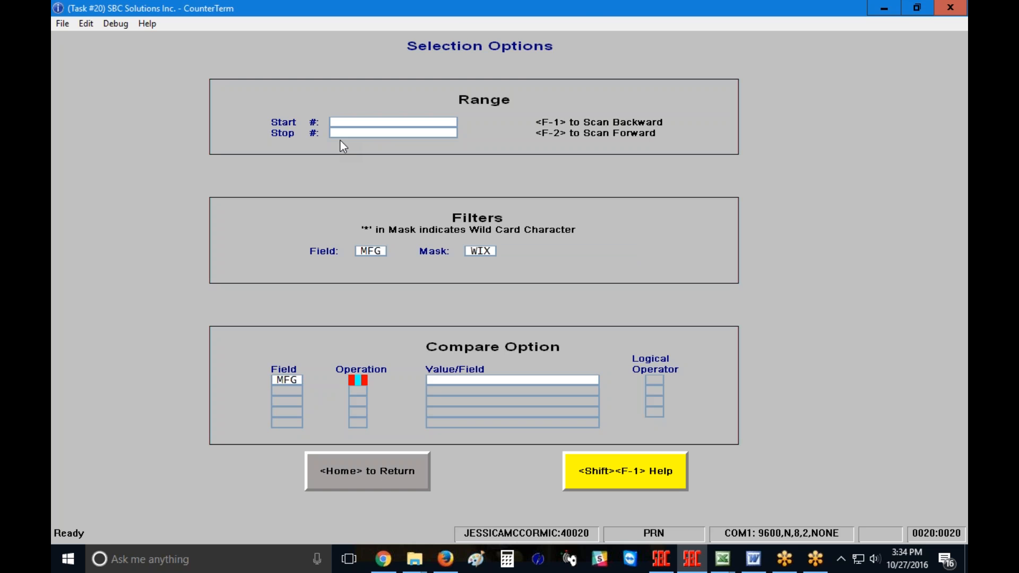
pyautogui.write('=WIX')
pyautogui.press('Return')
# Change the filter field to DES and try the mask FILTER.
pyautogui.press('Up')
pyautogui.press('Up')
pyautogui.press('Up')
pyautogui.press('Up')
pyautogui.press('Up')
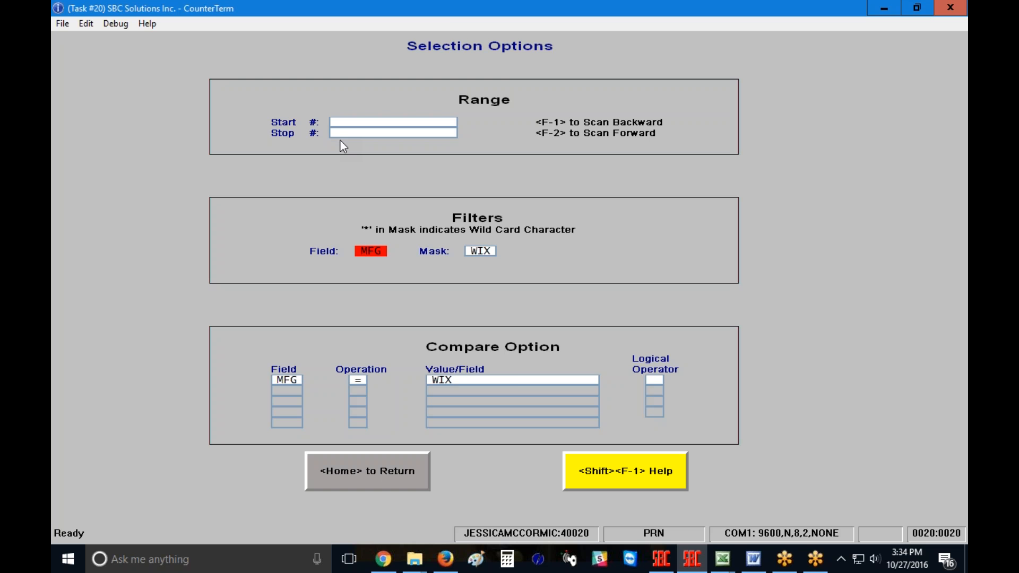
pyautogui.write('DES')
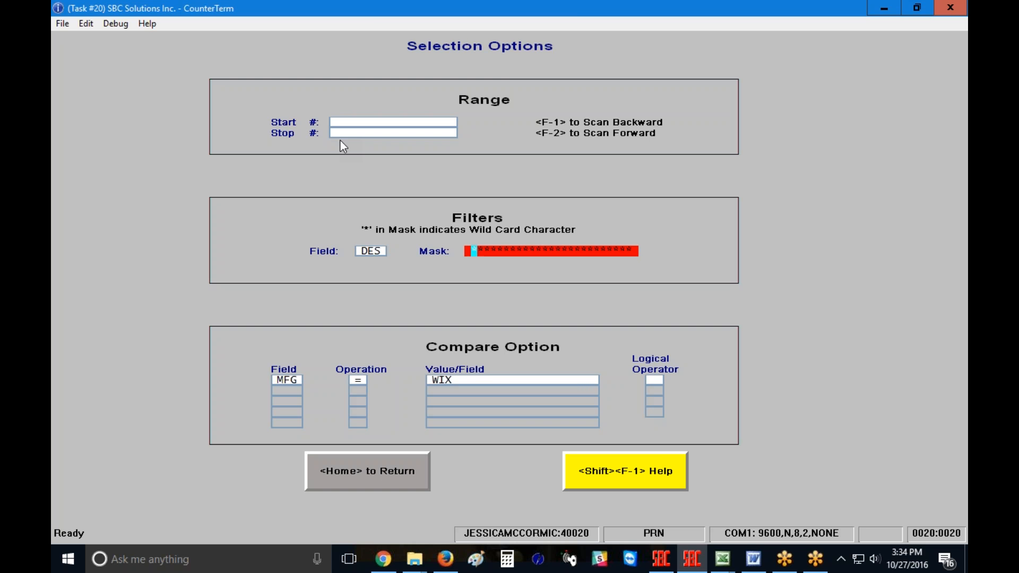
pyautogui.write('FILTER')
pyautogui.press('Up')
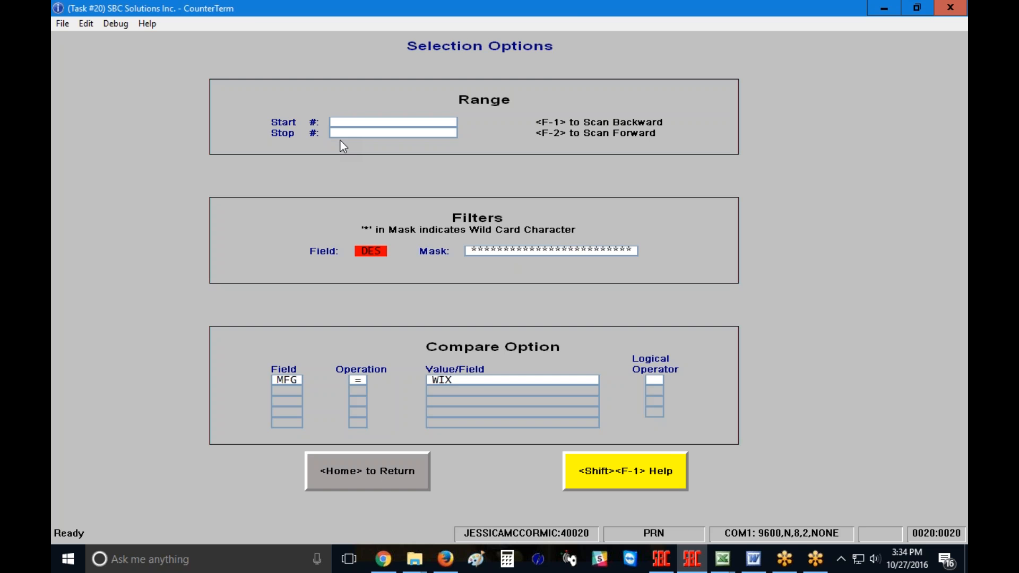
# Try QH1 and CAT as the filter field, and clear the filter.
pyautogui.write('QH1')
pyautogui.press('space')
pyautogui.write('CAT')
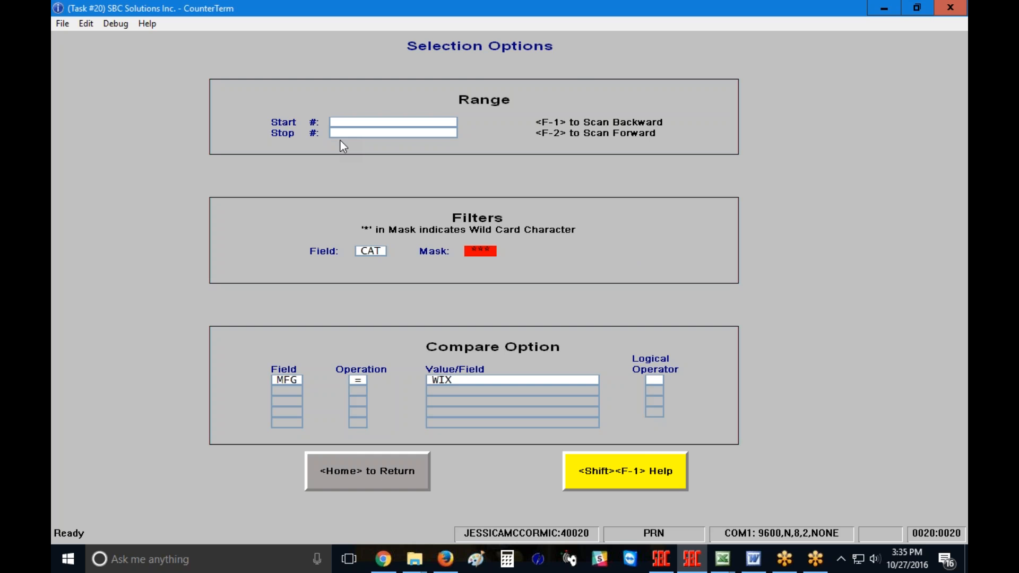
pyautogui.press('Up')
pyautogui.press('Delete')
pyautogui.press('Return')
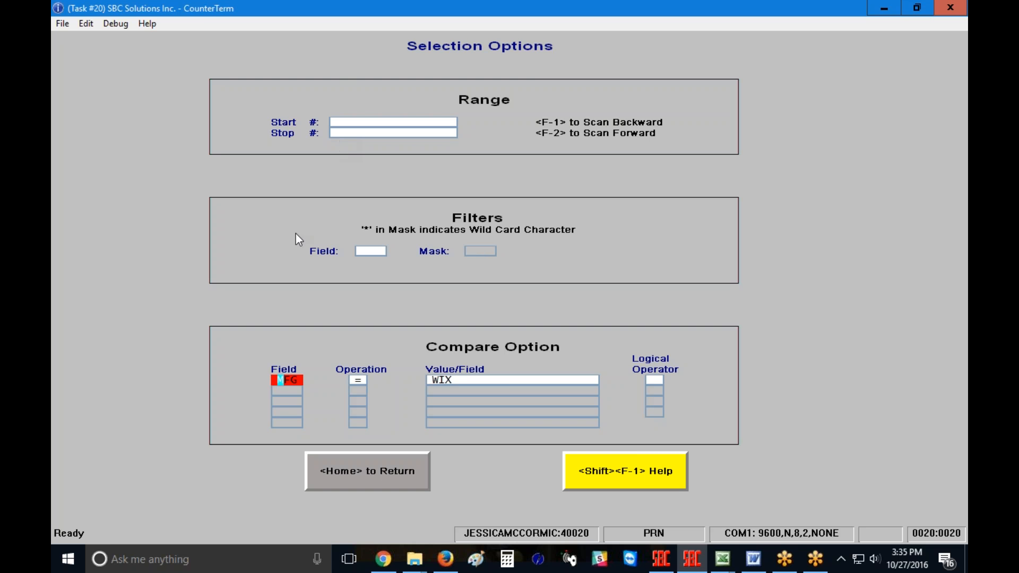
# Change the MFG comparison's operation to Not equal and its logical operator to And.
pyautogui.click(365, 379)
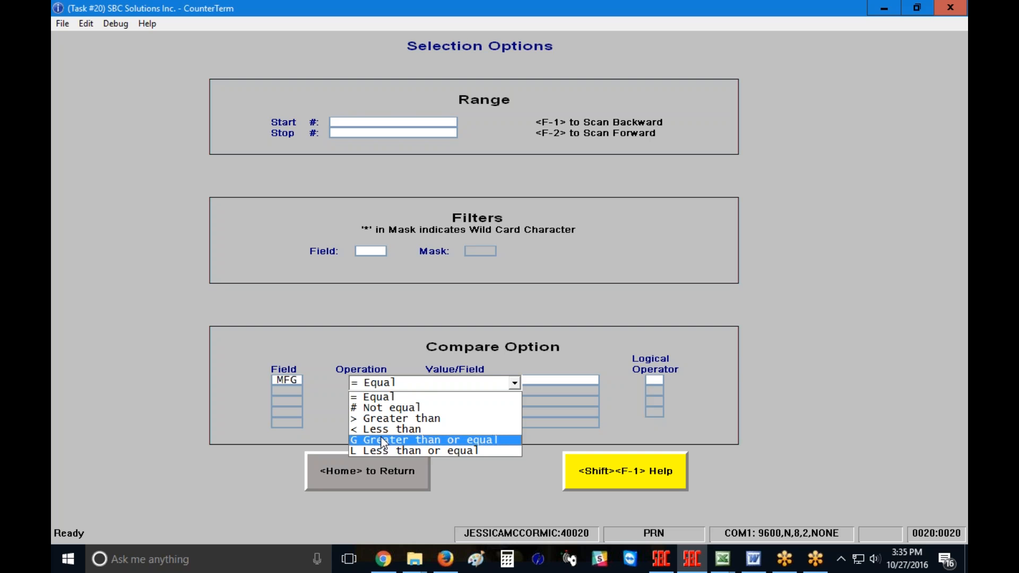
pyautogui.click(384, 408)
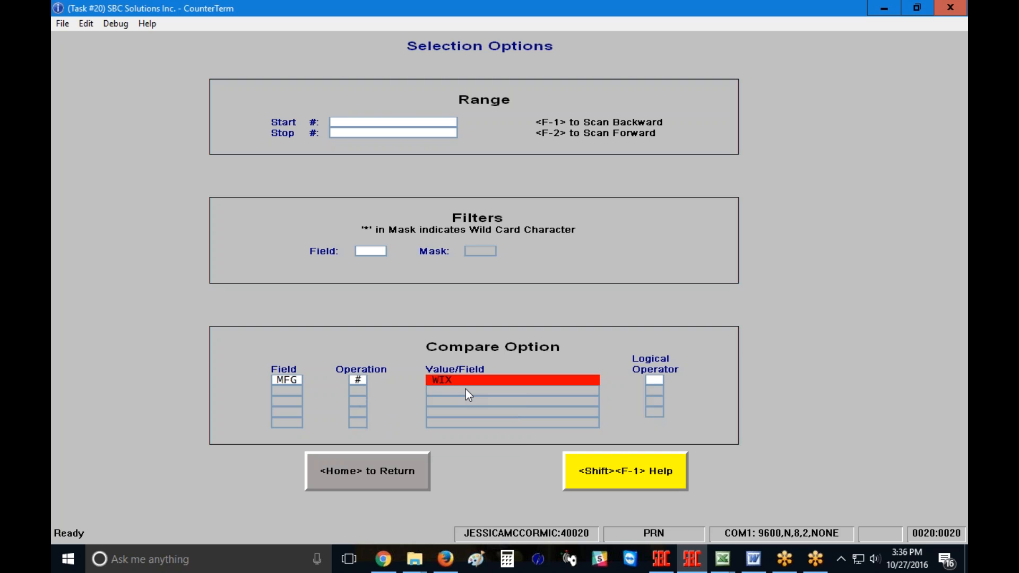
pyautogui.press('Return')
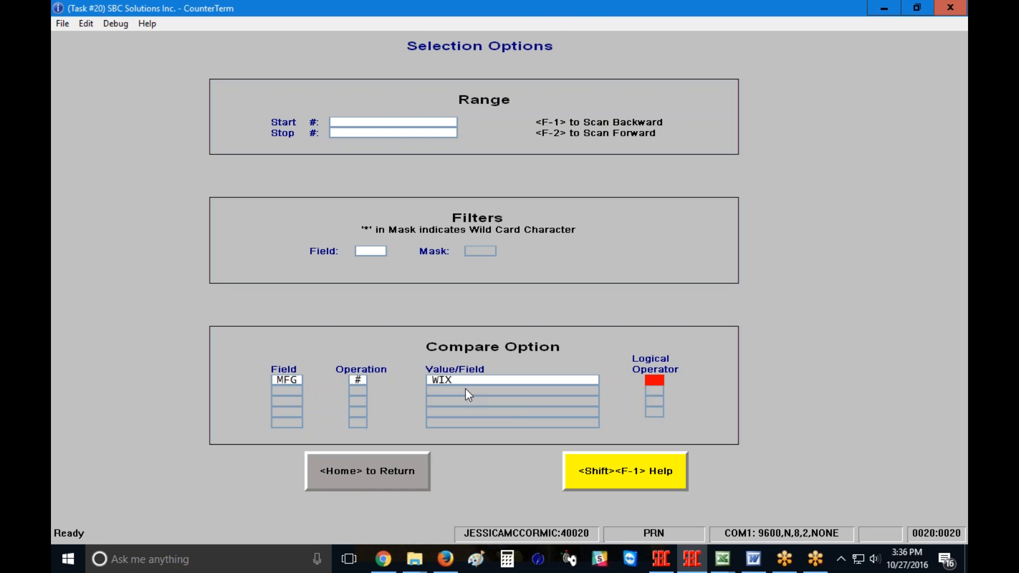
pyautogui.click(655, 381)
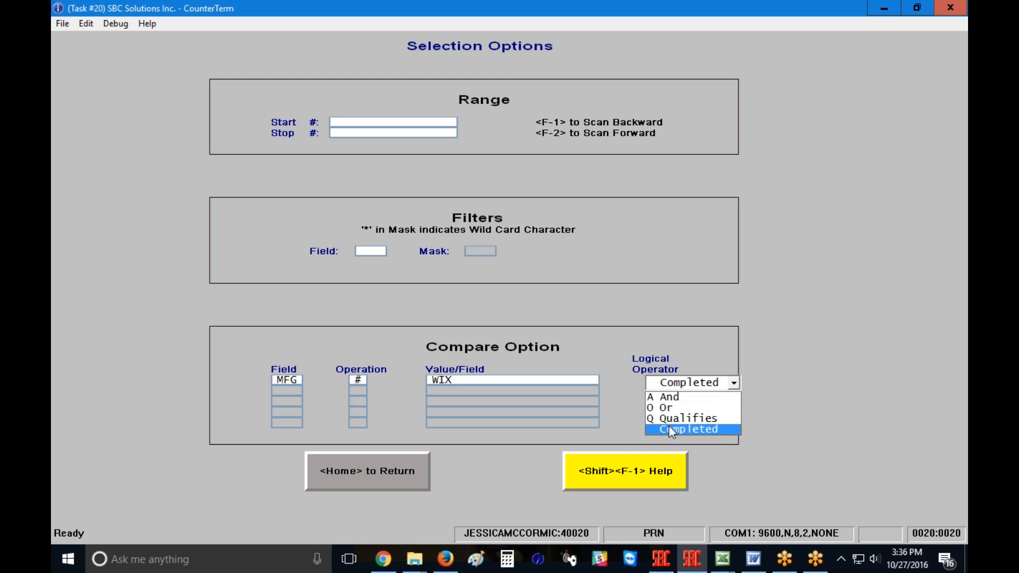
pyautogui.click(666, 396)
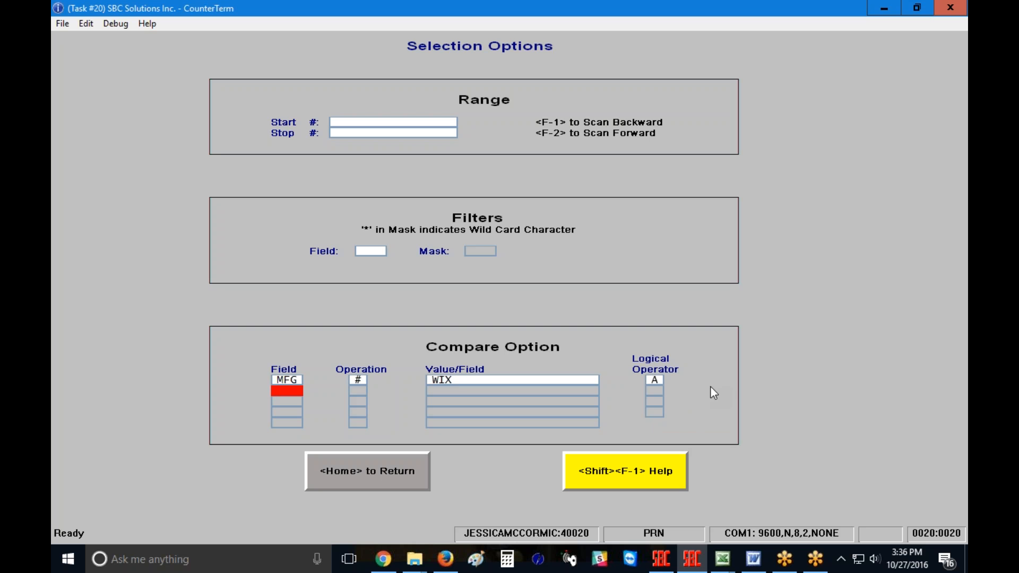
# Add the comparisons QH1 > 0 and CAT = XX, joined by the And operator.
pyautogui.write('QH1 ')
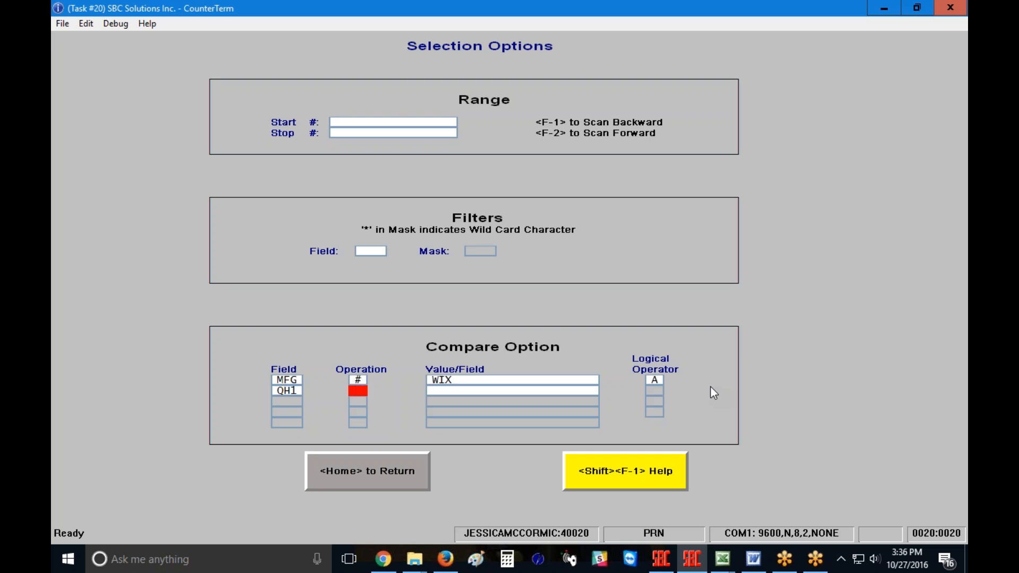
pyautogui.write('> 0')
pyautogui.press('Return')
pyautogui.write('A')
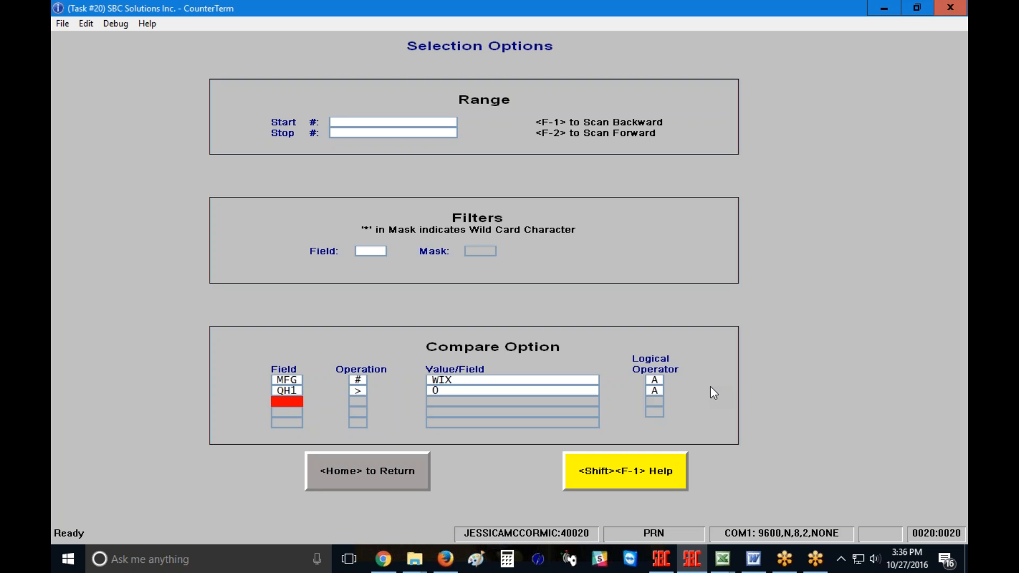
pyautogui.write('CAT=XX')
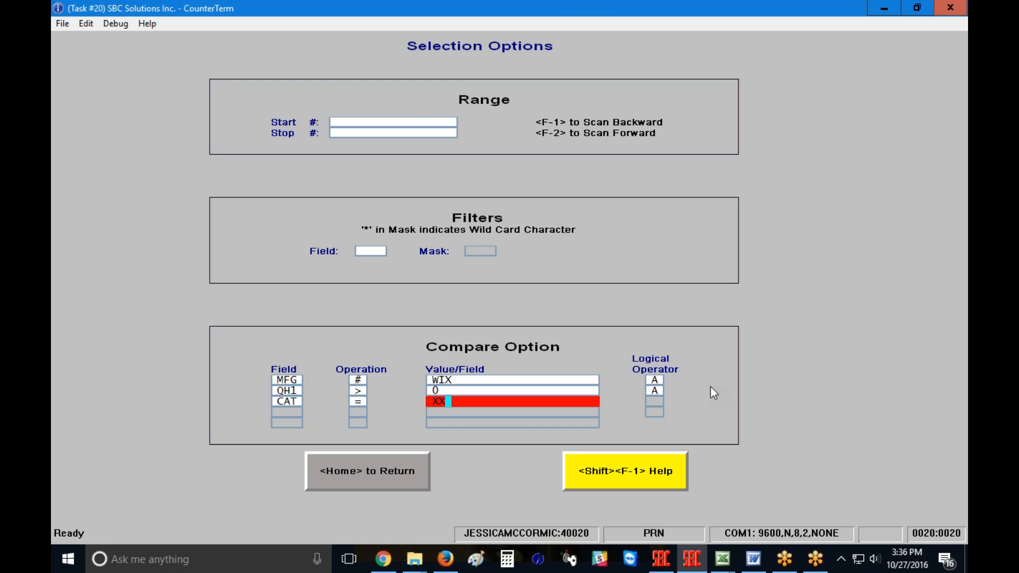
pyautogui.press('Return')
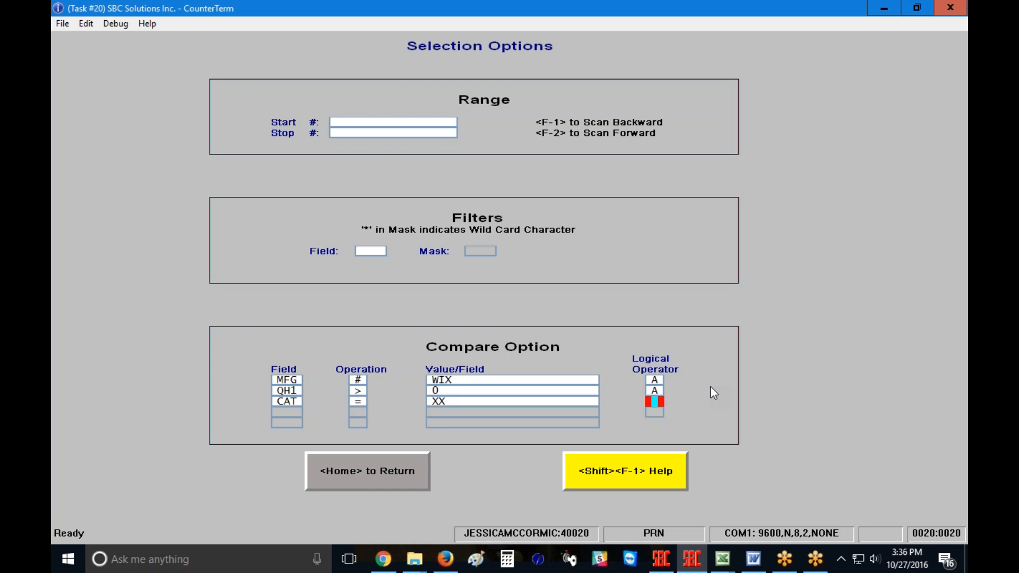
# Clear the MFG, QH1 and CAT comparisons.
pyautogui.press('Up')
pyautogui.press('Up')
pyautogui.press('Up')
pyautogui.press('Up')
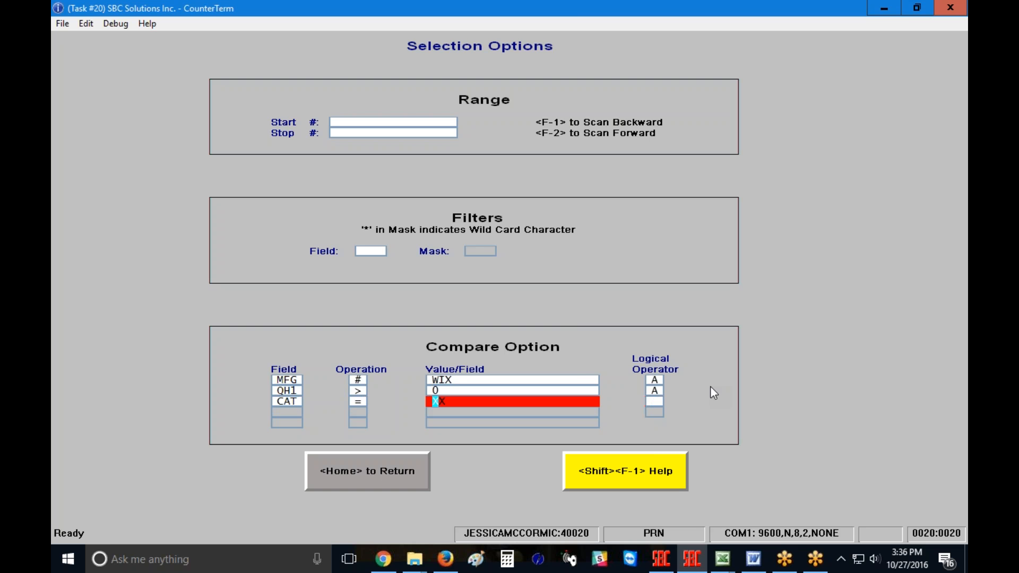
pyautogui.press('Up')
pyautogui.press('Up')
pyautogui.press('Up')
pyautogui.press('Up')
pyautogui.press('Up')
pyautogui.press('Up')
pyautogui.press('Up')
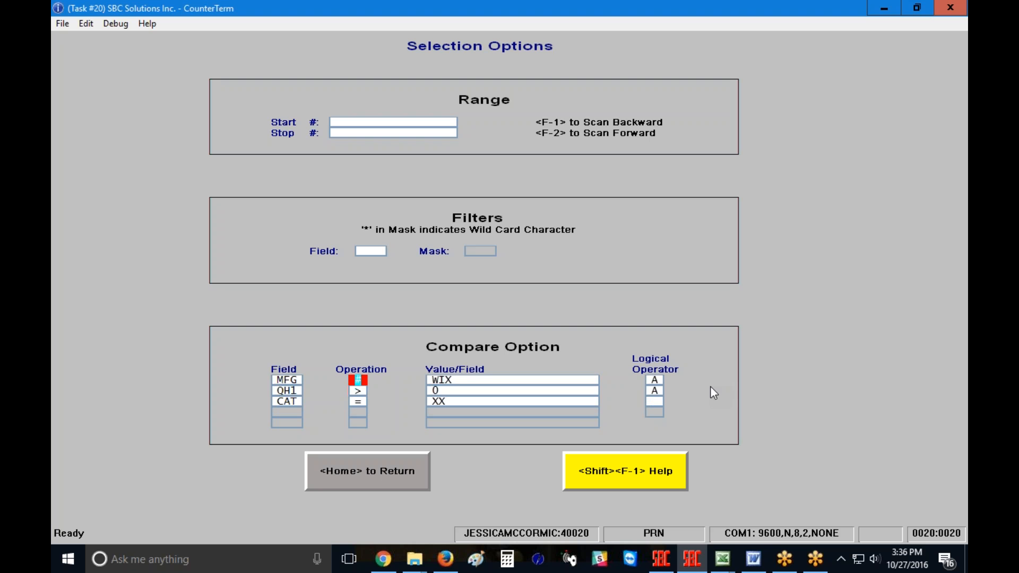
pyautogui.press('Delete')
pyautogui.press('Delete')
pyautogui.press('Delete')
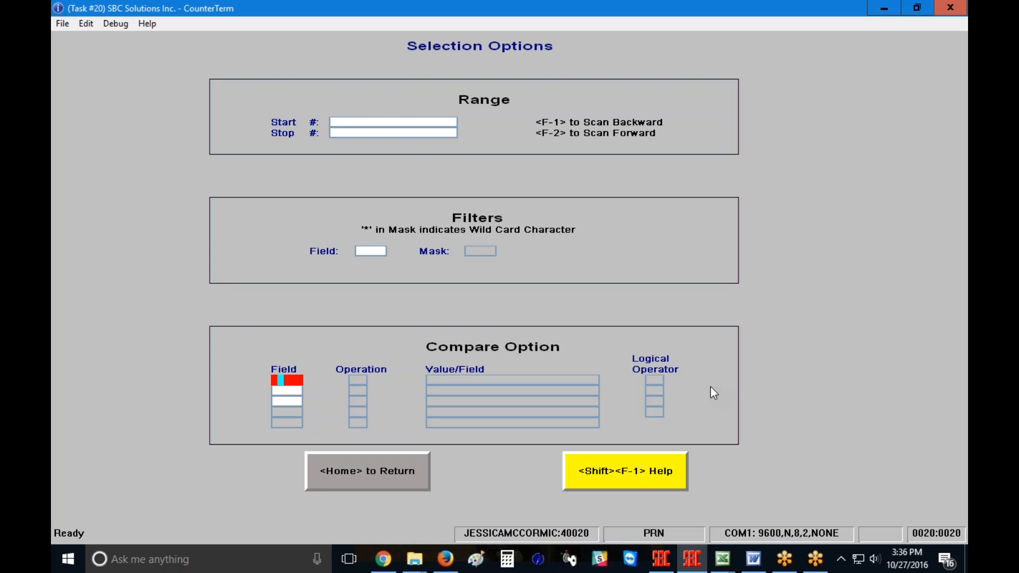
# Enter the comparisons MFG = WIX and MFG = ACD, joined by the Or operator.
pyautogui.write('MFG')
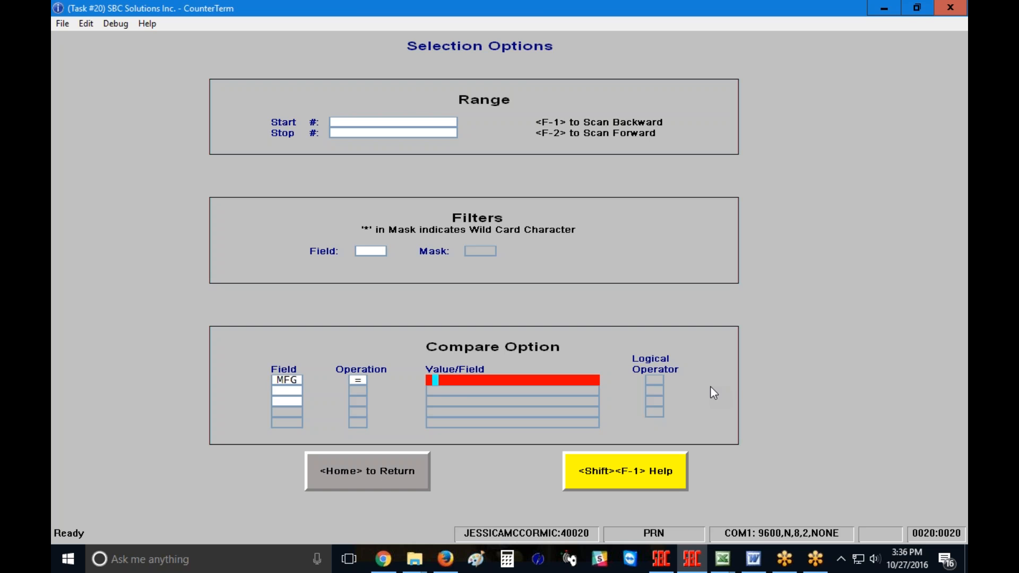
pyautogui.write('=WIX')
pyautogui.press('Return')
pyautogui.write('O')
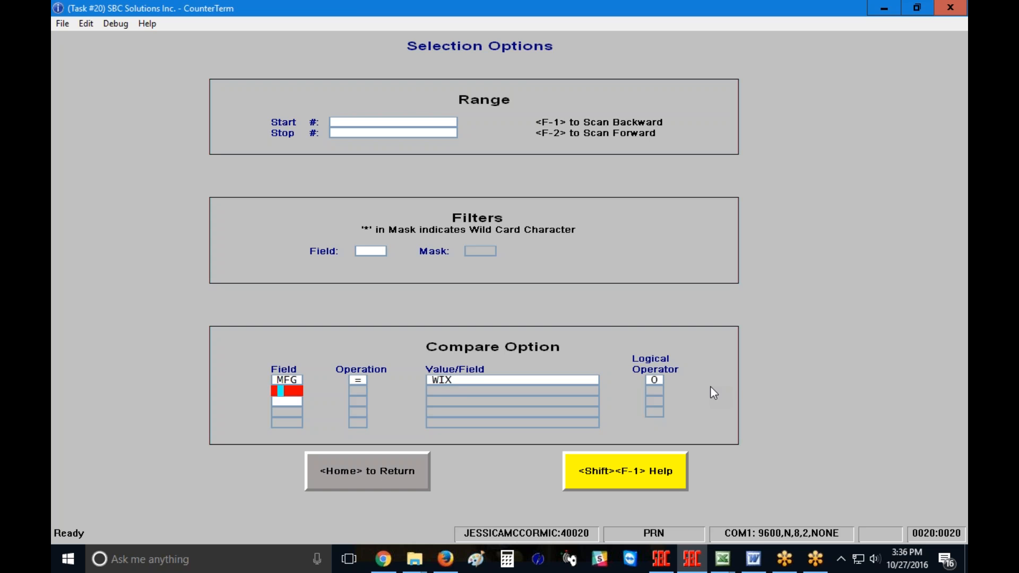
pyautogui.write('MFG=A')
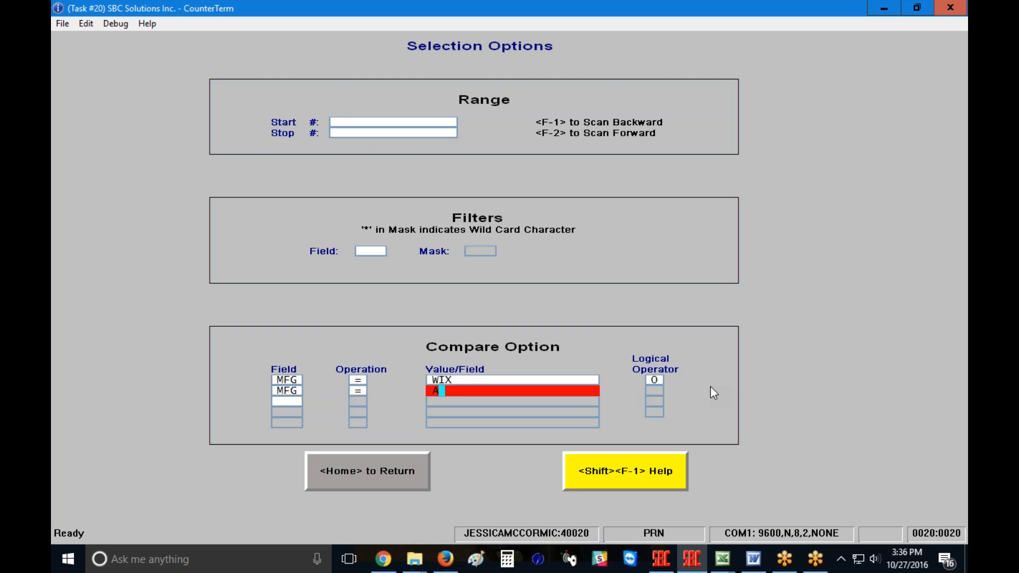
pyautogui.write('CD')
pyautogui.press('Return')
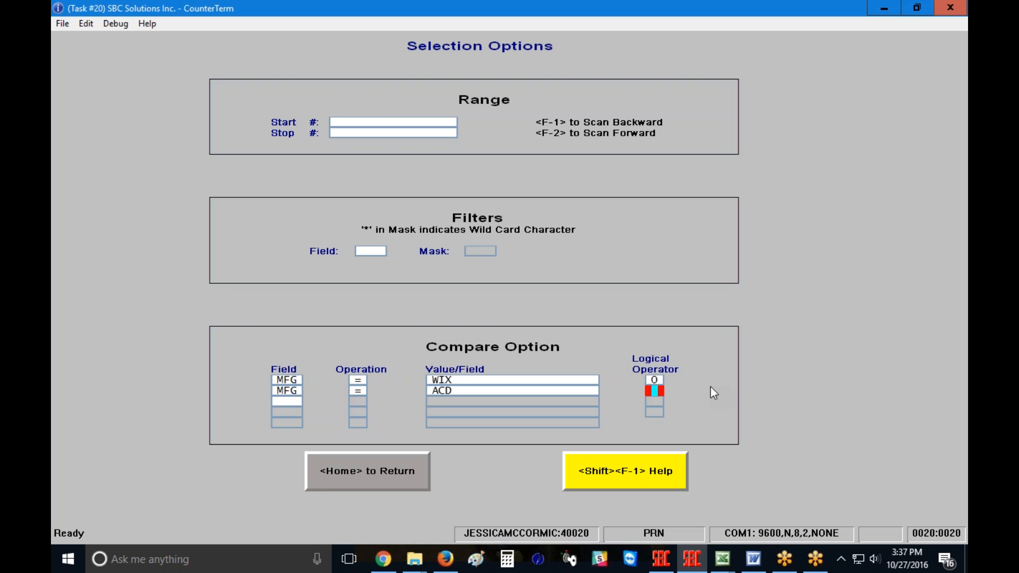
# Set the selection range to start at WIX and run through the end of the WIX part numbers.
pyautogui.hotkey('shift', 'Tab')
pyautogui.hotkey('shift', 'Tab')
pyautogui.hotkey('shift', 'Tab')
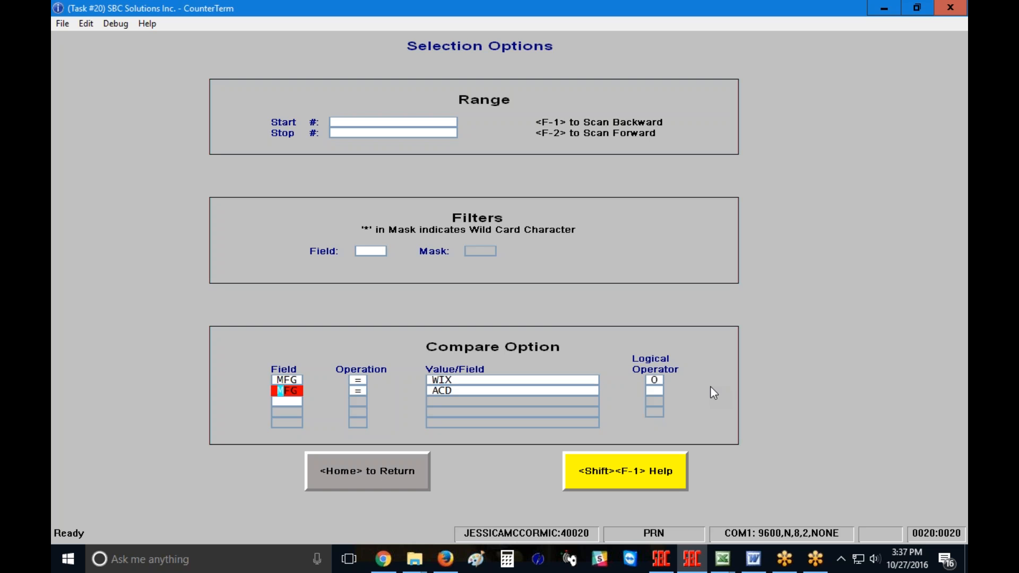
pyautogui.hotkey('shift', 'Tab')
pyautogui.hotkey('shift', 'Tab')
pyautogui.hotkey('shift', 'Tab')
pyautogui.hotkey('shift', 'Tab')
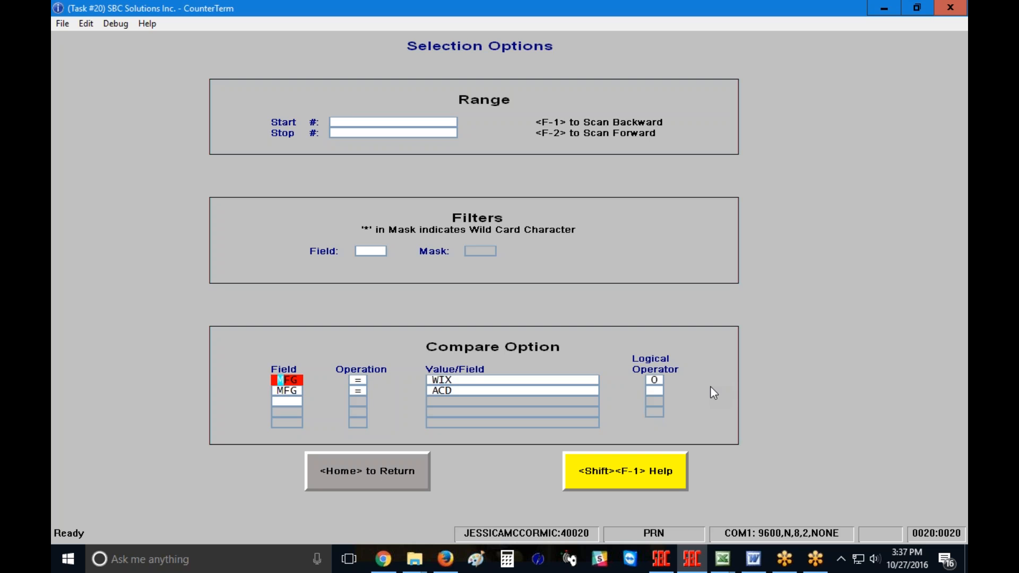
pyautogui.press('Up')
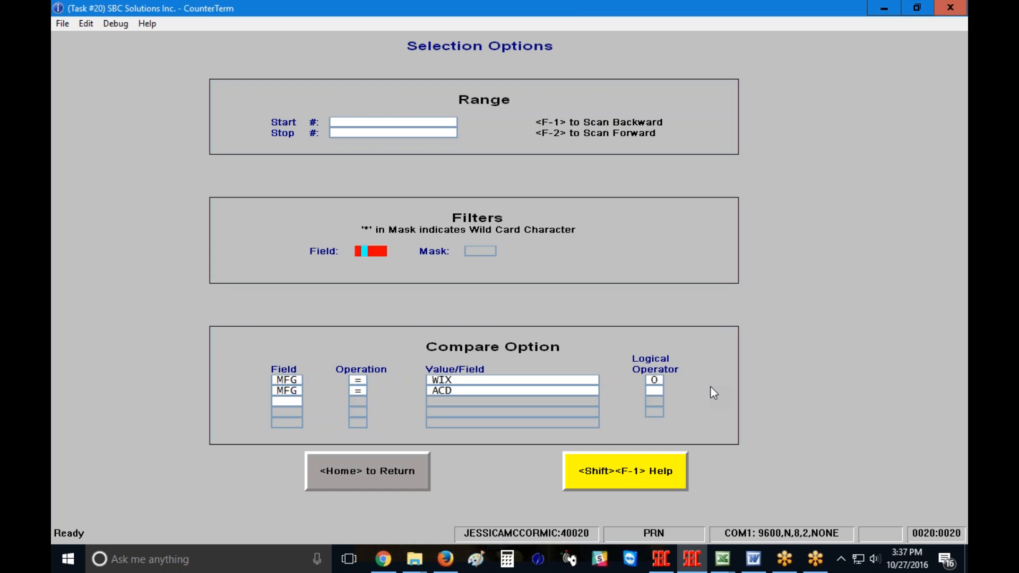
pyautogui.press('Up')
pyautogui.press('Up')
pyautogui.write('WIX')
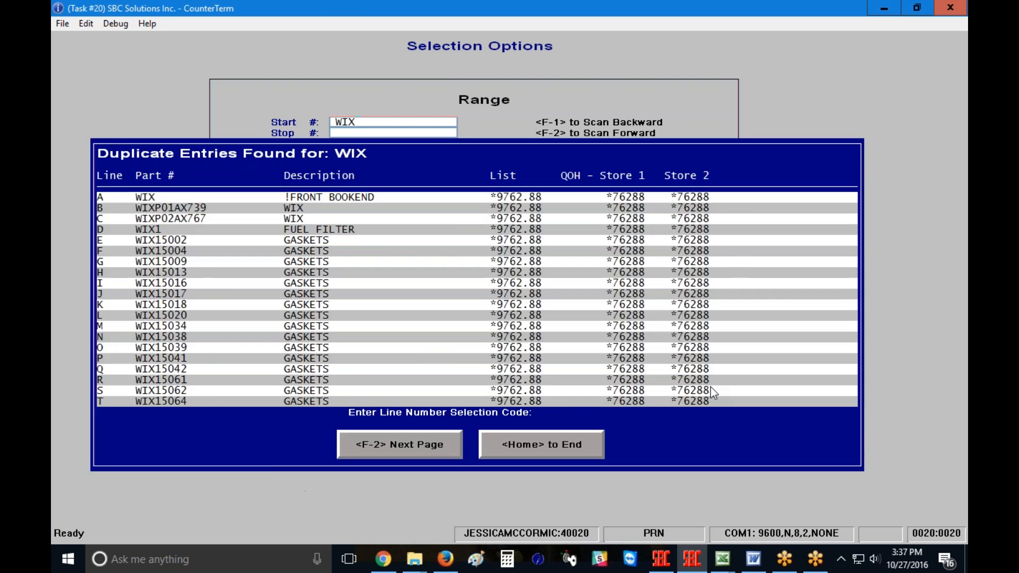
pyautogui.press('Home')
pyautogui.press('Return')
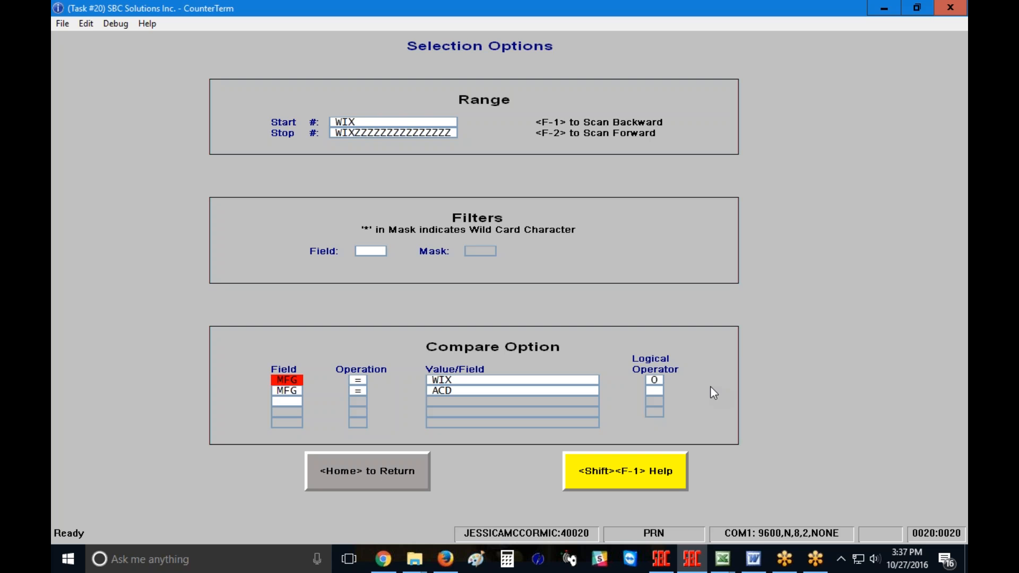
# Change the first comparison to CAT = A, keeping its Or operator.
pyautogui.write('CAT')
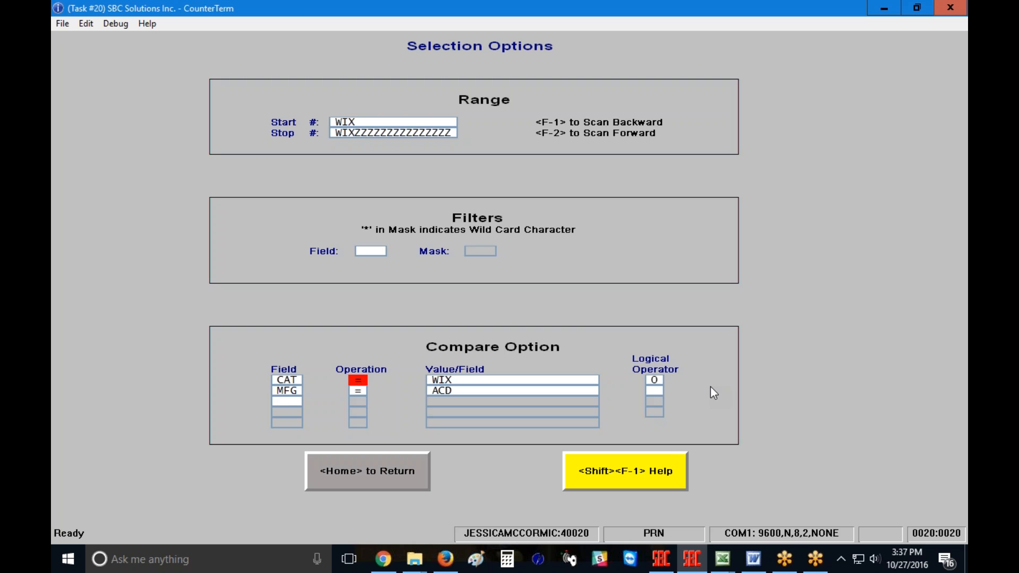
pyautogui.press('Return')
pyautogui.write('A')
pyautogui.press('Return')
pyautogui.press('Return')
# Change the second comparison to CAT = B.
pyautogui.write('CAT')
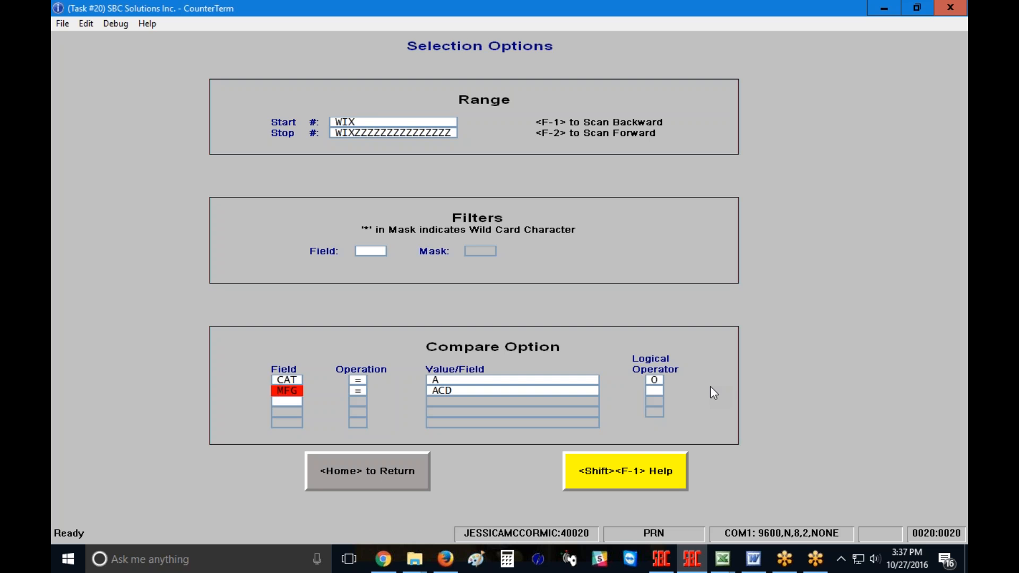
pyautogui.press('Return')
pyautogui.write('=')
pyautogui.press('Return')
pyautogui.write('B')
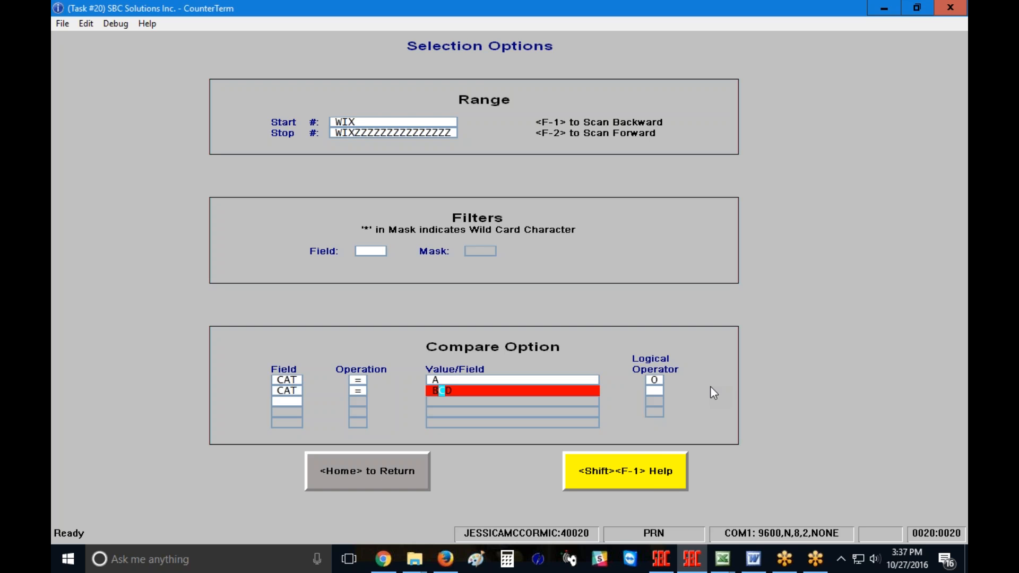
pyautogui.press('Return')
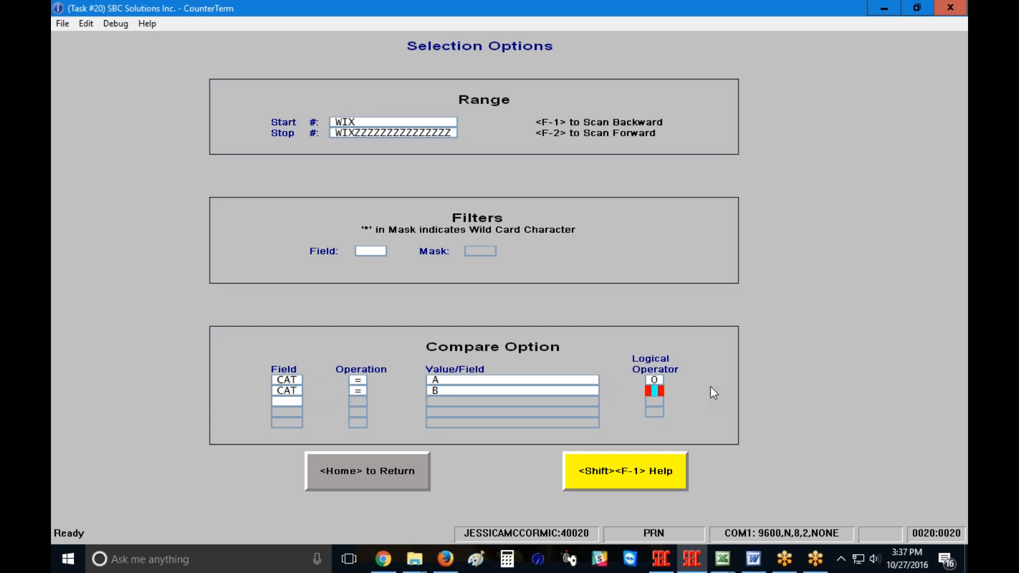
# Clear the start and stop values of the selection range.
pyautogui.hotkey('shift', 'Tab')
pyautogui.hotkey('shift', 'Tab')
pyautogui.hotkey('shift', 'Tab')
pyautogui.hotkey('shift', 'Tab')
pyautogui.hotkey('shift', 'Tab')
pyautogui.hotkey('shift', 'Tab')
pyautogui.hotkey('shift', 'Tab')
pyautogui.hotkey('shift', 'Tab')
pyautogui.hotkey('shift', 'Tab')
pyautogui.hotkey('shift', 'Tab')
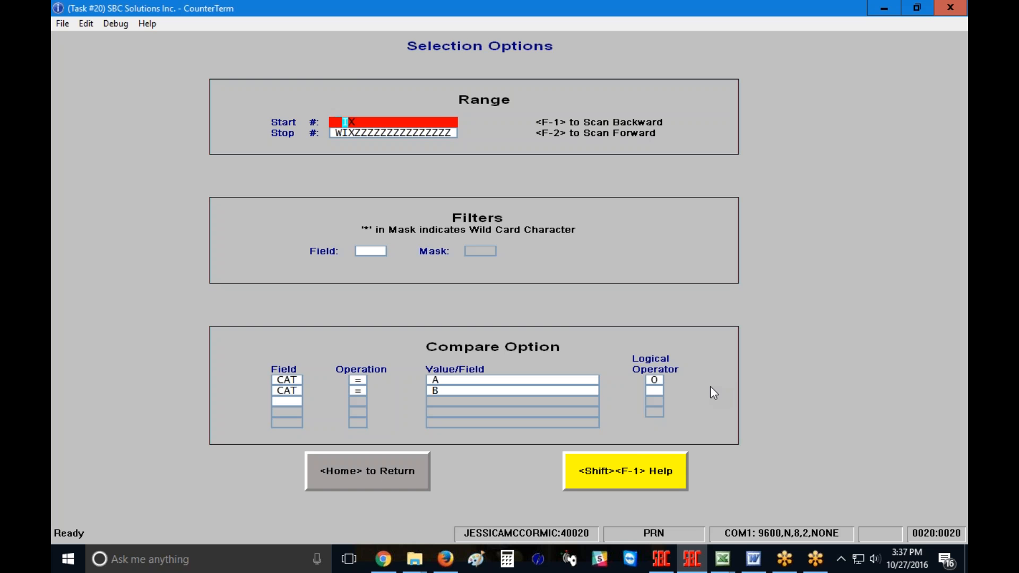
pyautogui.press('Return')
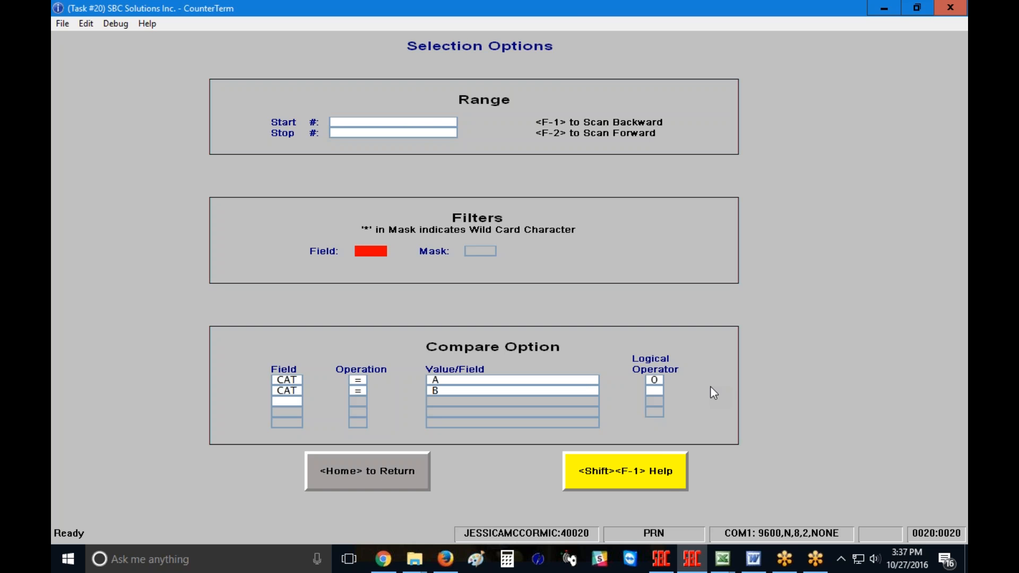
# Enter a filter on the MFG field with the mask WIX, and clear the filter again.
pyautogui.press('Return')
pyautogui.press('Return')
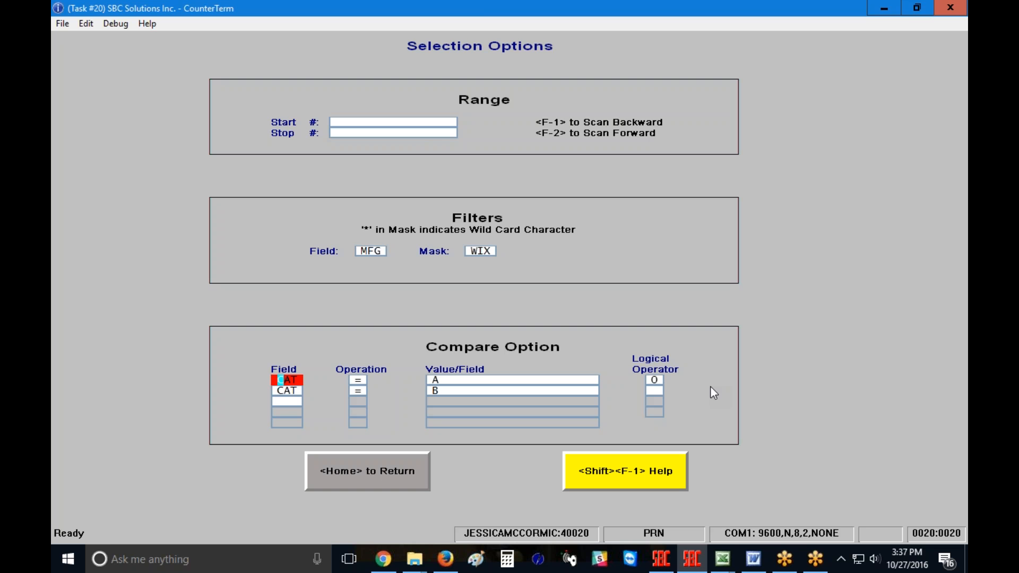
pyautogui.press('Up')
pyautogui.press('Up')
pyautogui.press('Return')
pyautogui.press('Return')
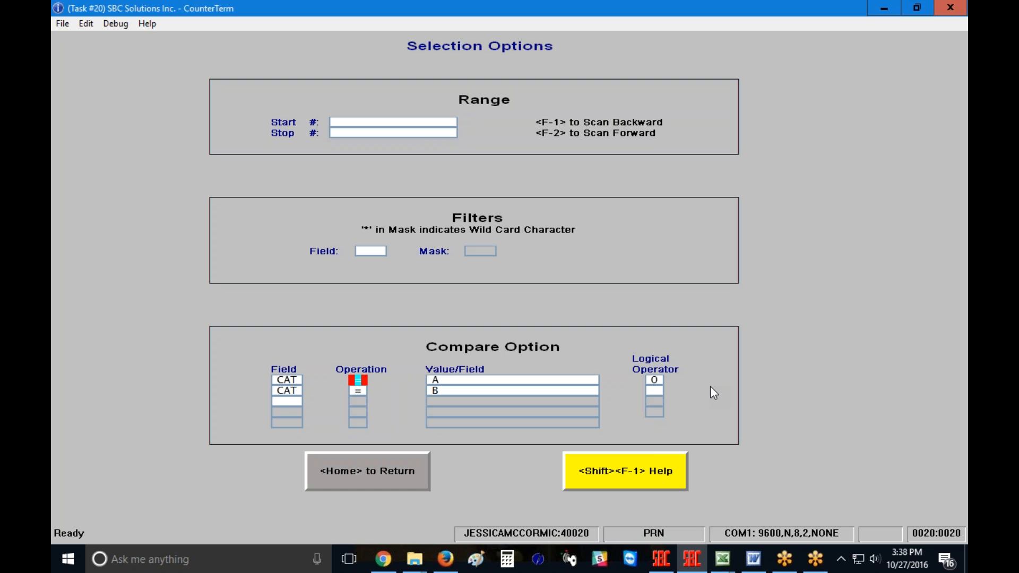
# Set the logical operator of the CAT = B comparison to And.
pyautogui.press('Return')
pyautogui.press('Return')
pyautogui.press('Return')
pyautogui.press('Return')
pyautogui.press('Return')
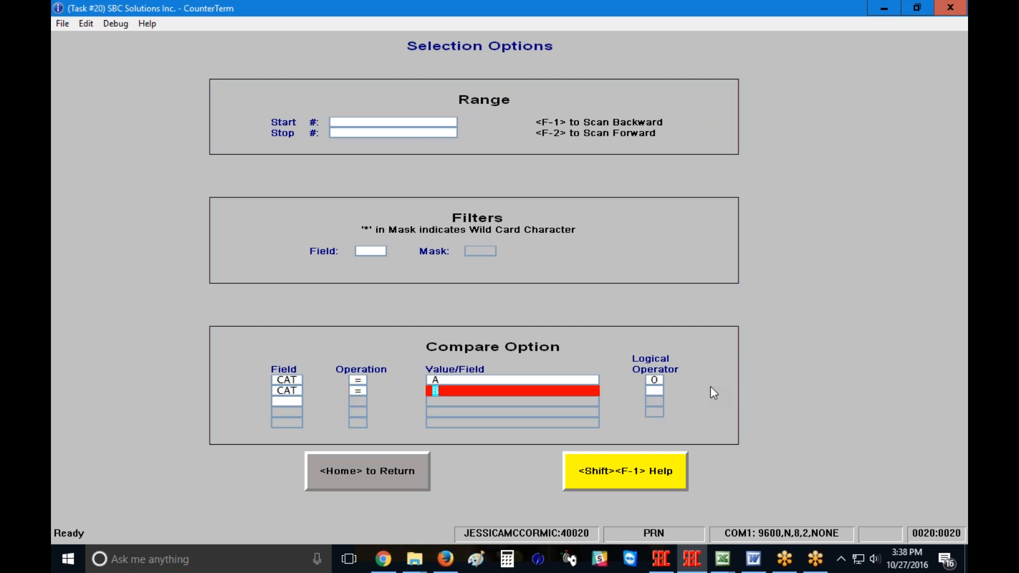
pyautogui.press('Return')
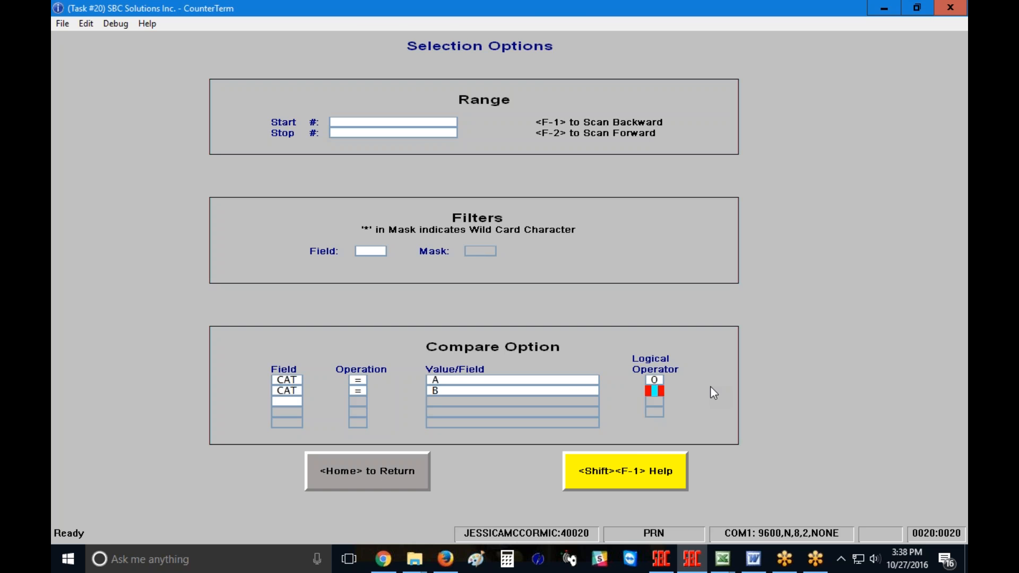
pyautogui.write('A')
pyautogui.press('Return')
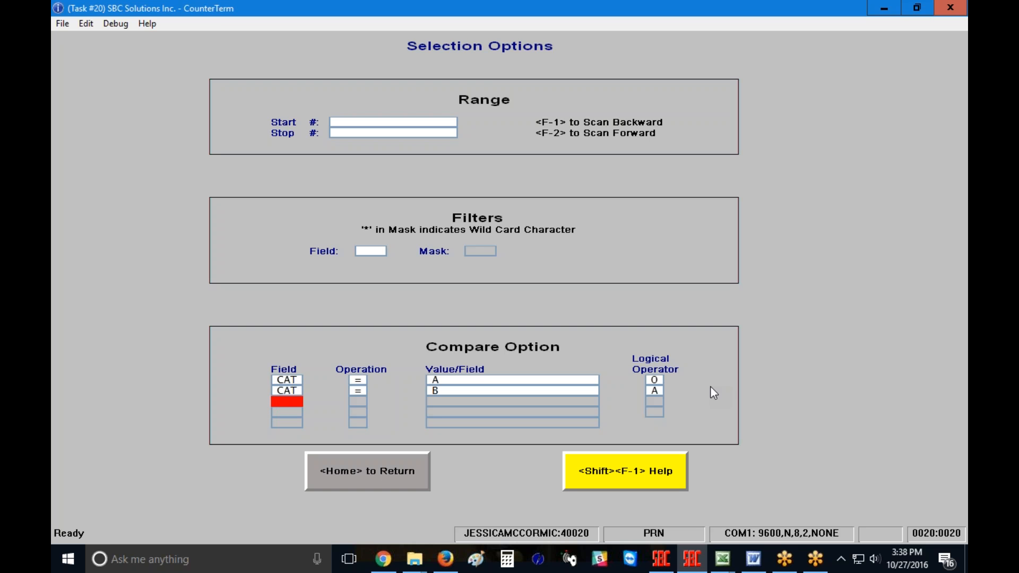
# Add MFG = WIX as the third comparison.
pyautogui.write('MIX')
pyautogui.write('MFG')
pyautogui.write('=')
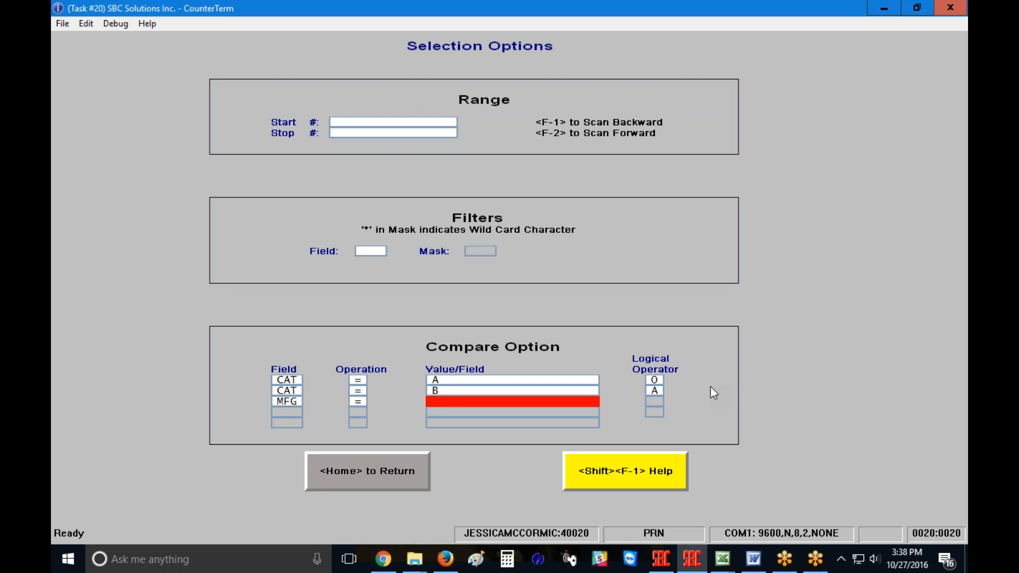
pyautogui.write('WIX')
pyautogui.press('Return')
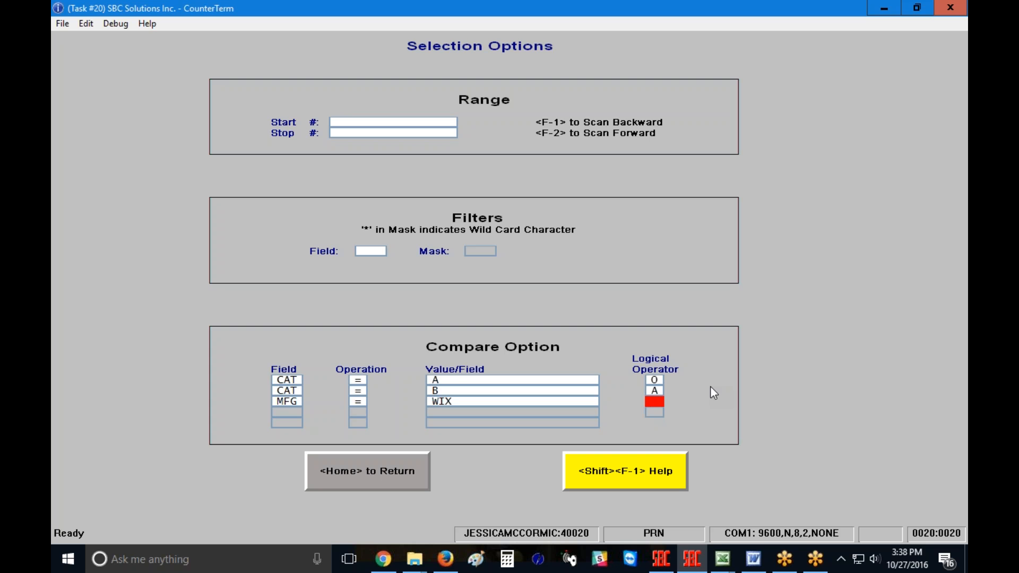
# Clear all three comparisons and return to the first comparison row.
pyautogui.hotkey('shift', 'Tab')
pyautogui.hotkey('shift', 'Tab')
pyautogui.hotkey('shift', 'Tab')
pyautogui.hotkey('shift', 'Tab')
pyautogui.hotkey('shift', 'Tab')
pyautogui.hotkey('shift', 'Tab')
pyautogui.hotkey('shift', 'Tab')
pyautogui.hotkey('shift', 'Tab')
pyautogui.hotkey('shift', 'Tab')
pyautogui.hotkey('shift', 'Tab')
pyautogui.hotkey('shift', 'Tab')
pyautogui.hotkey('shift', 'Tab')
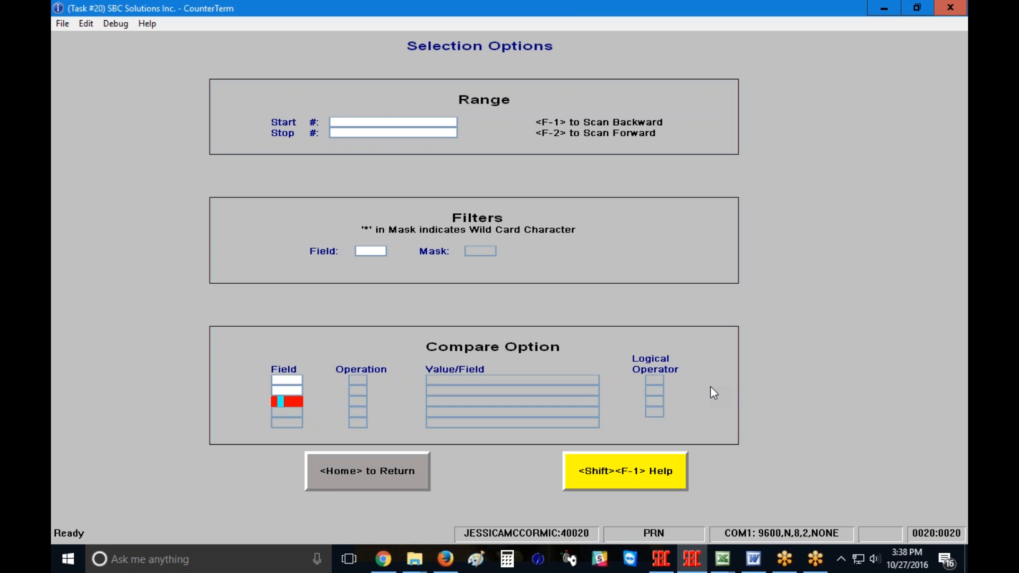
pyautogui.press('Up')
pyautogui.press('Up')
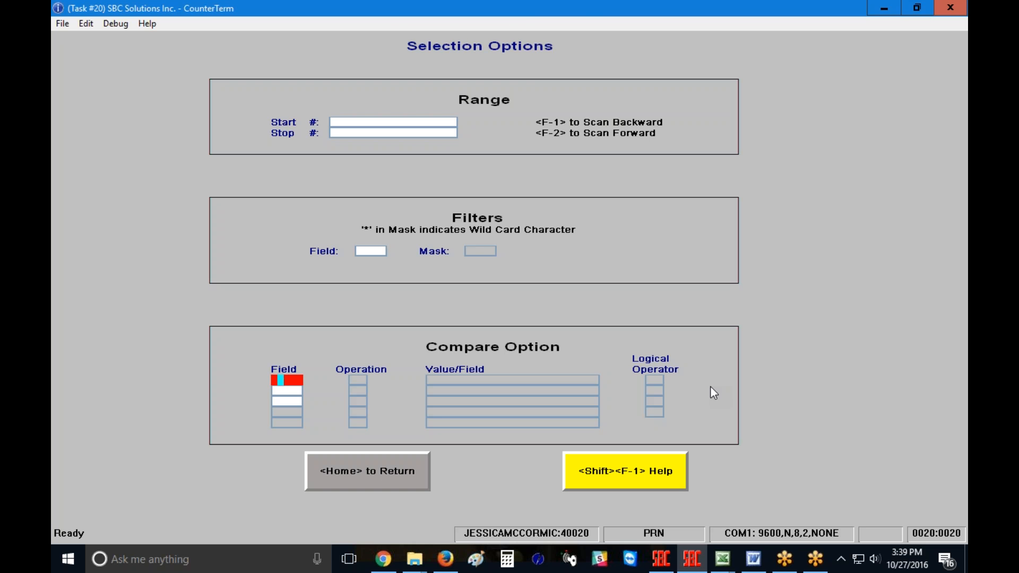
# Enter DS1 > 20150531 as the first comparison, with the And operator.
pyautogui.write('DS1')
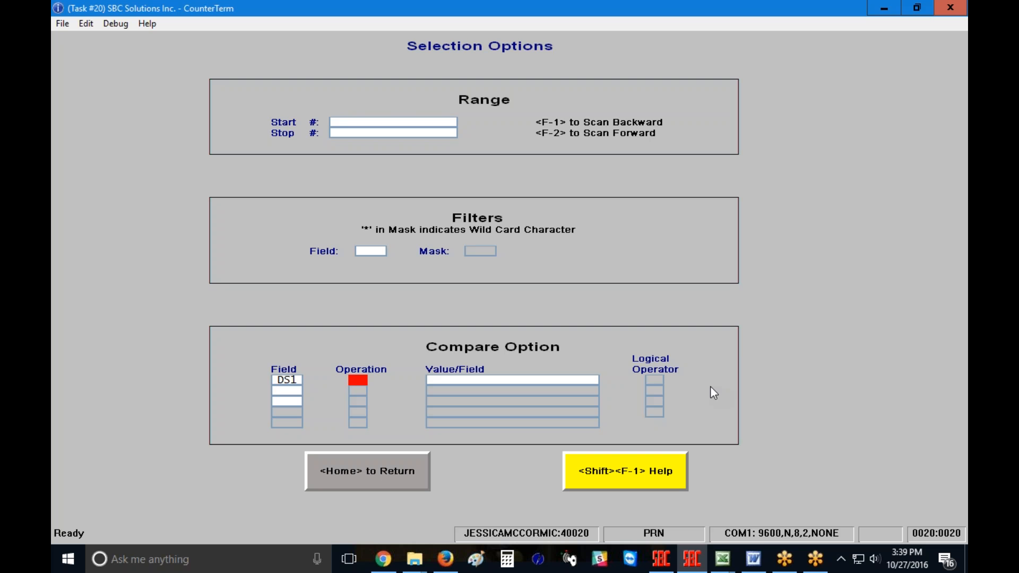
pyautogui.write('>')
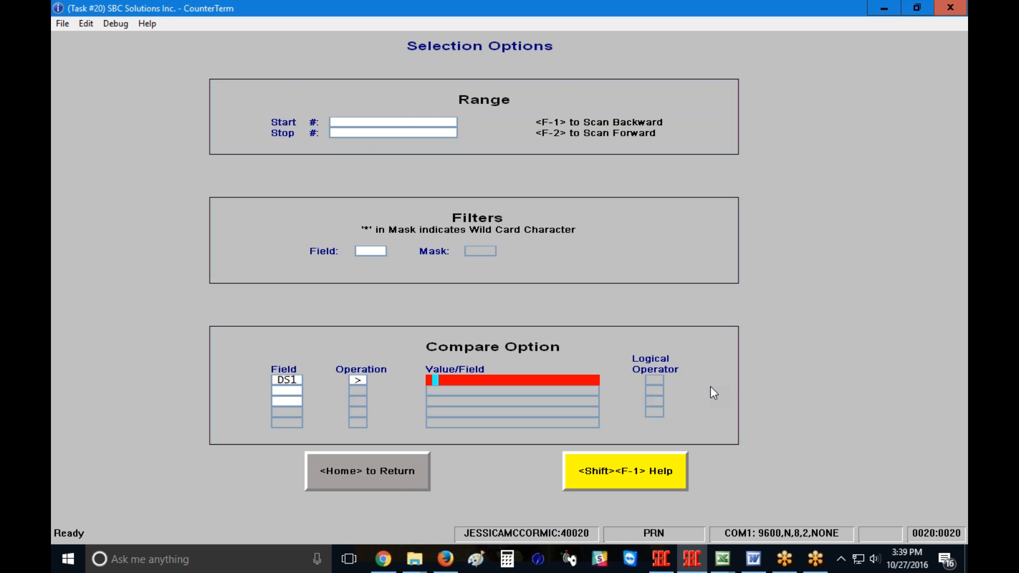
pyautogui.write('20150531')
pyautogui.press('Return')
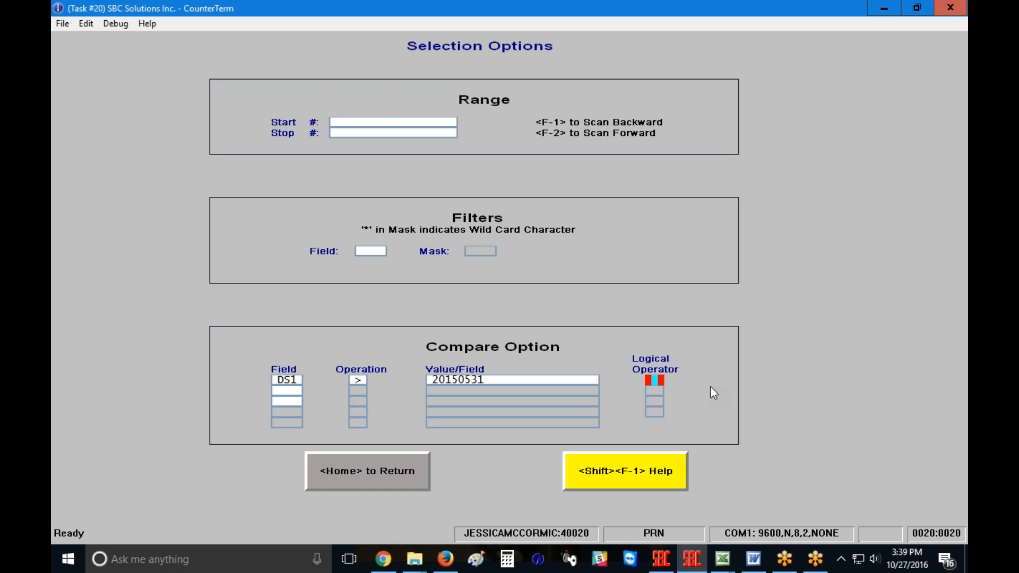
pyautogui.write('A')
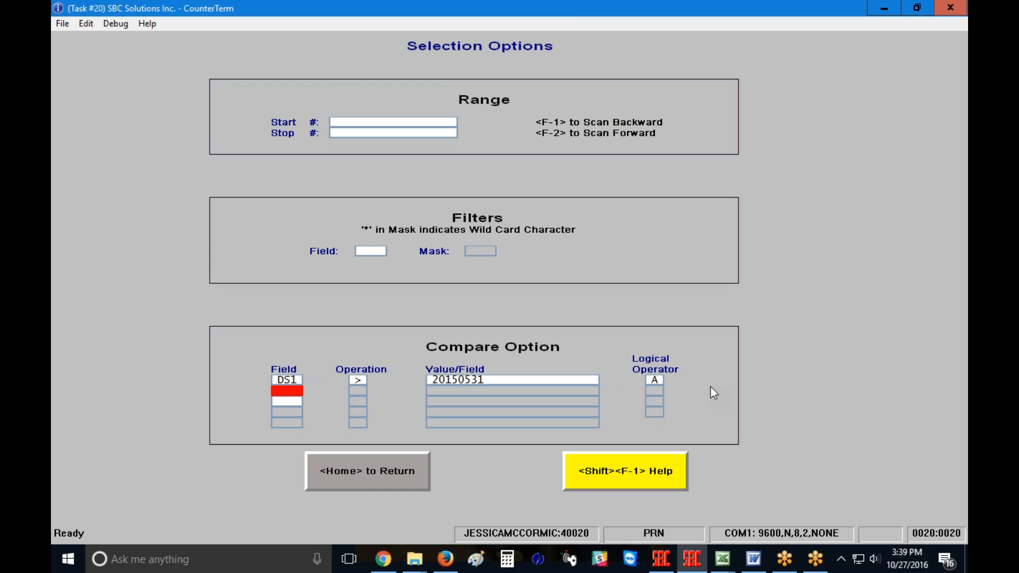
# Enter DS1 < 20150901 as the second comparison.
pyautogui.write('DS1')
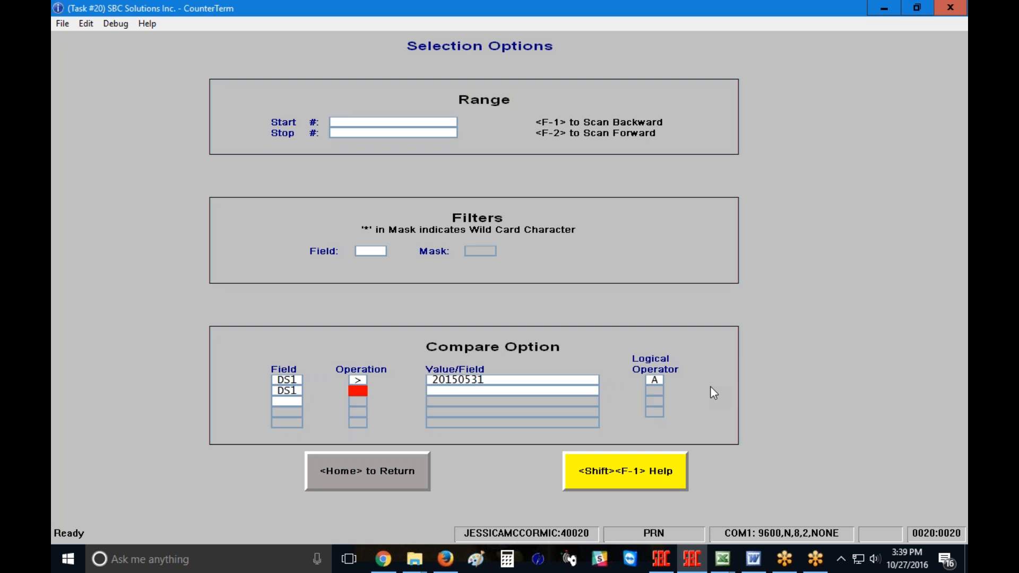
pyautogui.write('<')
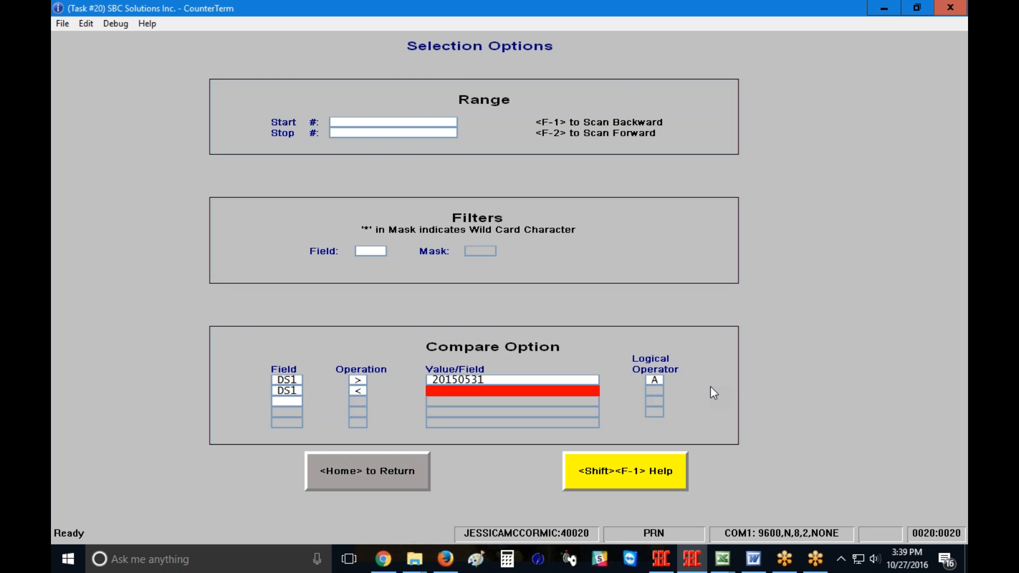
pyautogui.write('20150901')
pyautogui.press('Return')
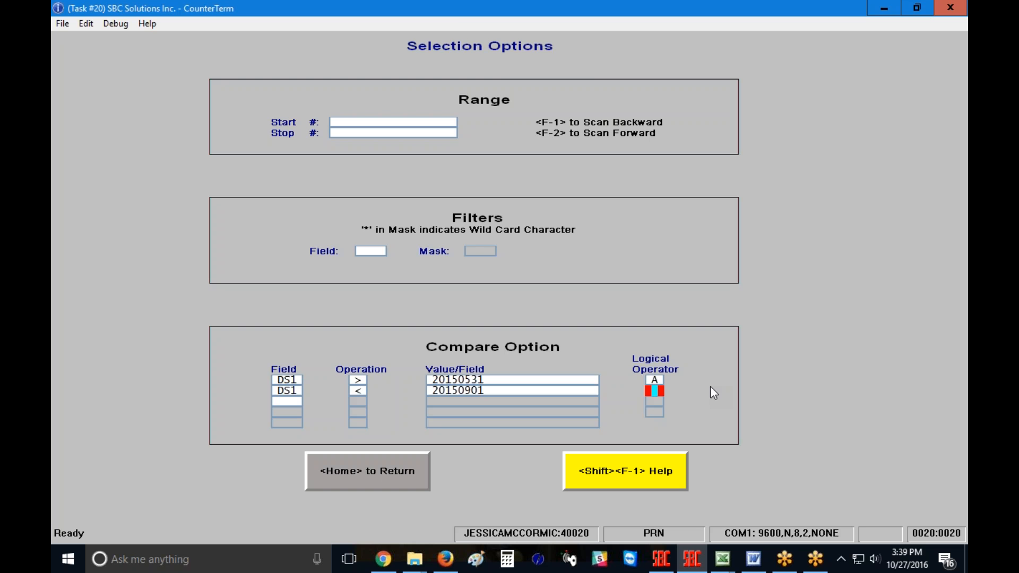
# Set the second comparison's logical operator to Qualifies, reviewing the available operators.
pyautogui.write('Q')
pyautogui.click(657, 393)
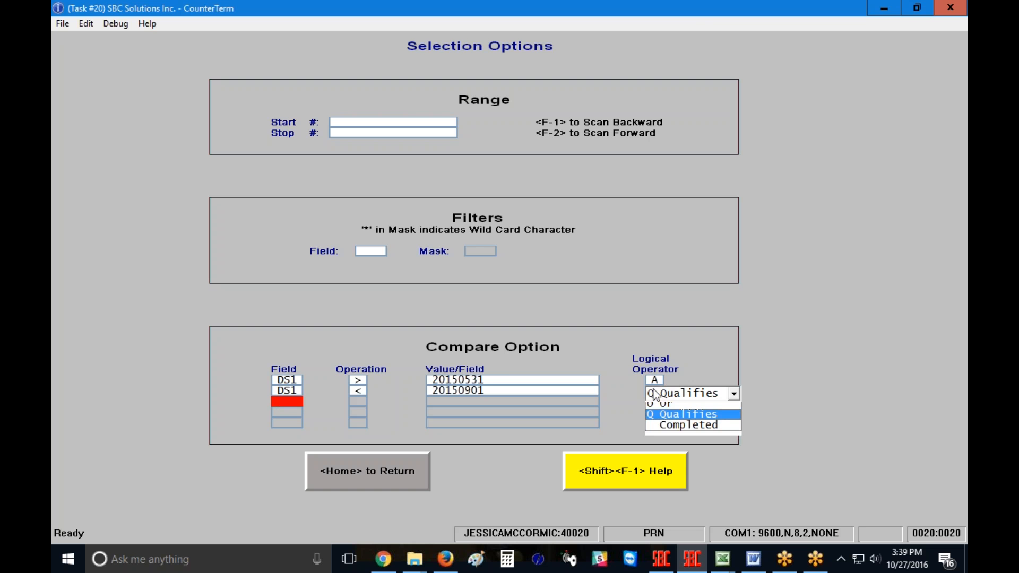
pyautogui.click(657, 396)
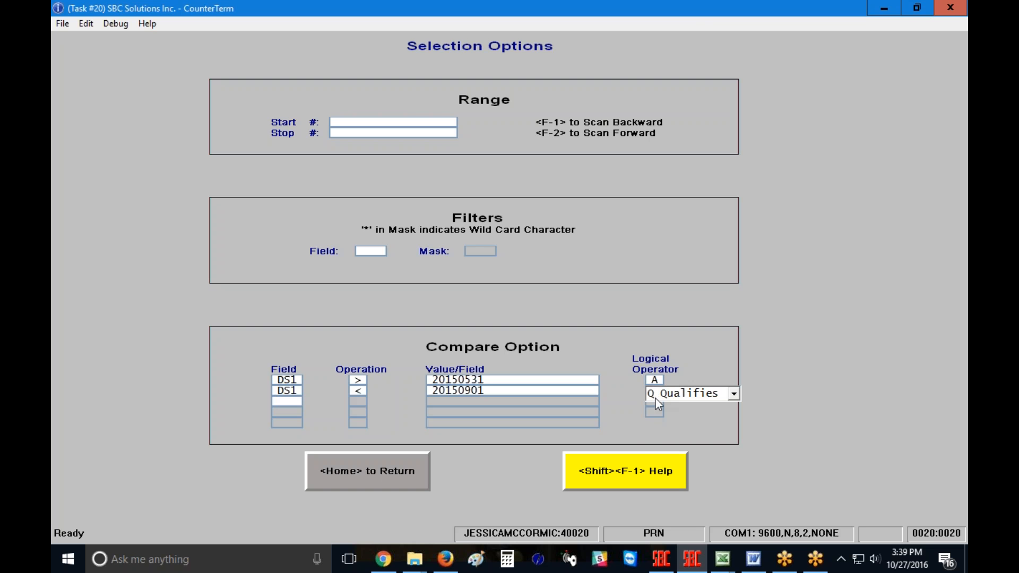
pyautogui.click(667, 400)
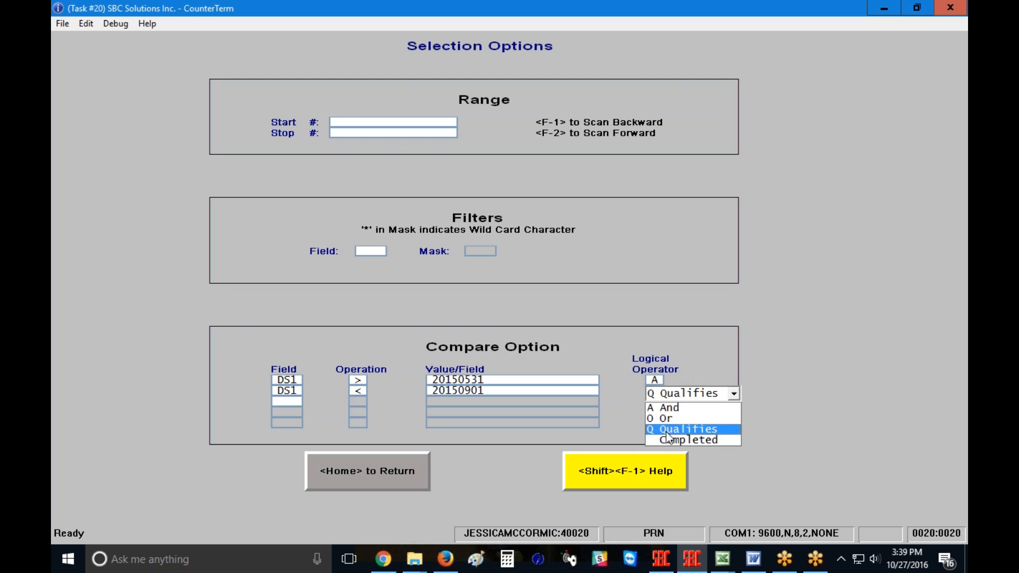
pyautogui.click(670, 423)
# Enter DS1 > 20160531 as the third comparison.
pyautogui.write('D')
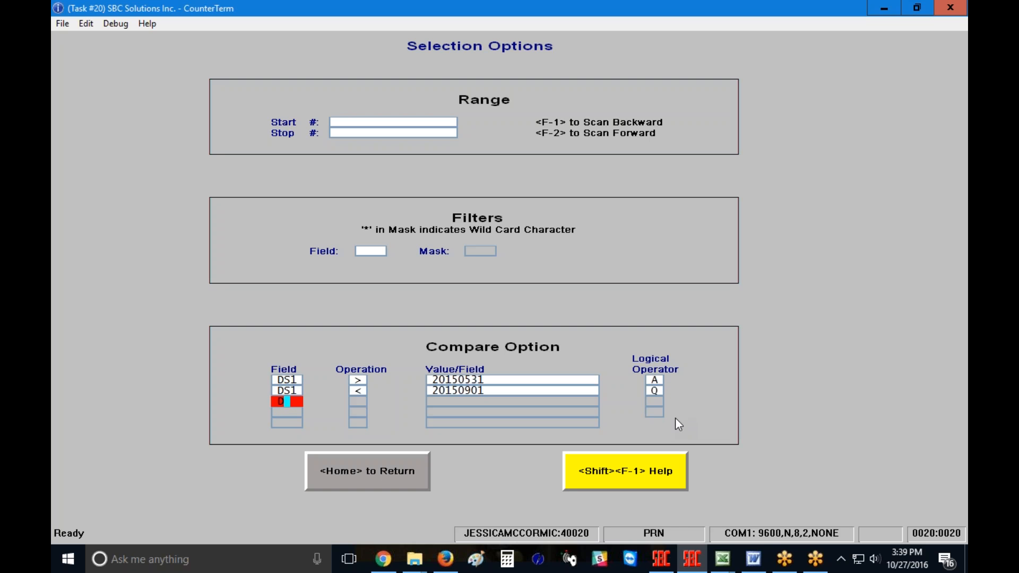
pyautogui.write('S1>')
pyautogui.press('Return')
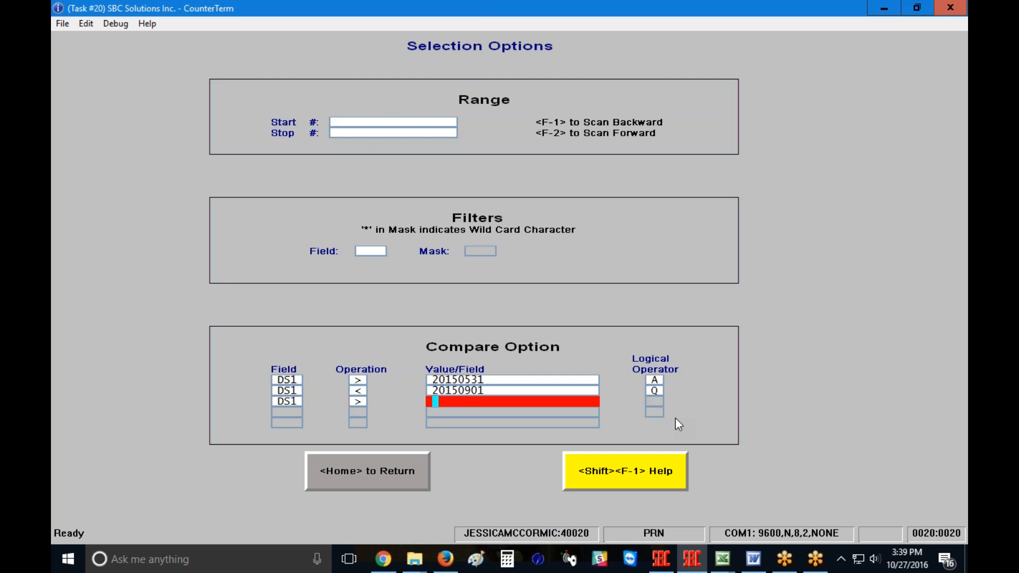
pyautogui.write('20160531')
pyautogui.press('Return')
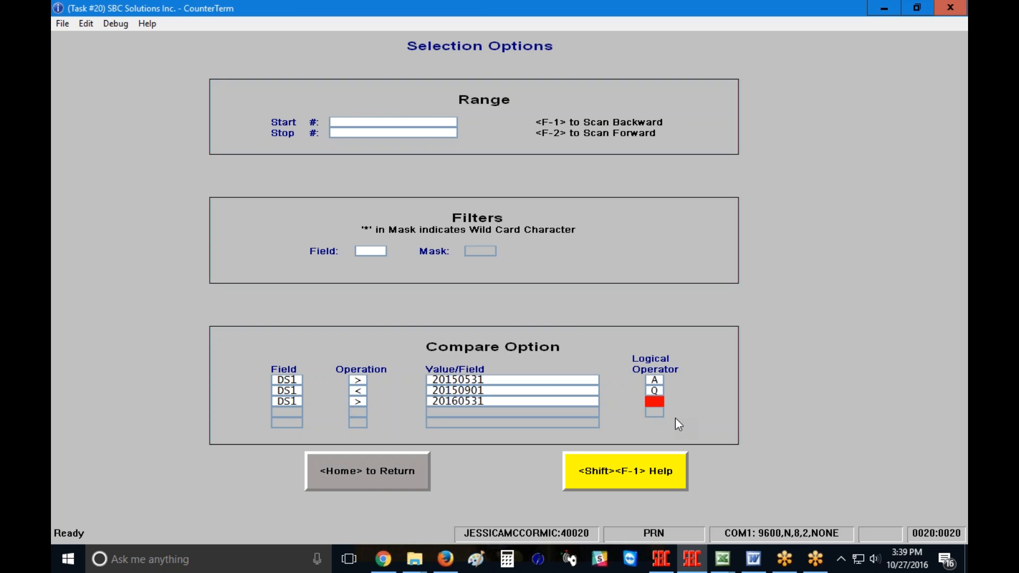
# Set the third comparison's logical operator to And and enter DS1 < 20160901 as the fourth comparison.
pyautogui.write('A')
pyautogui.write('DS')
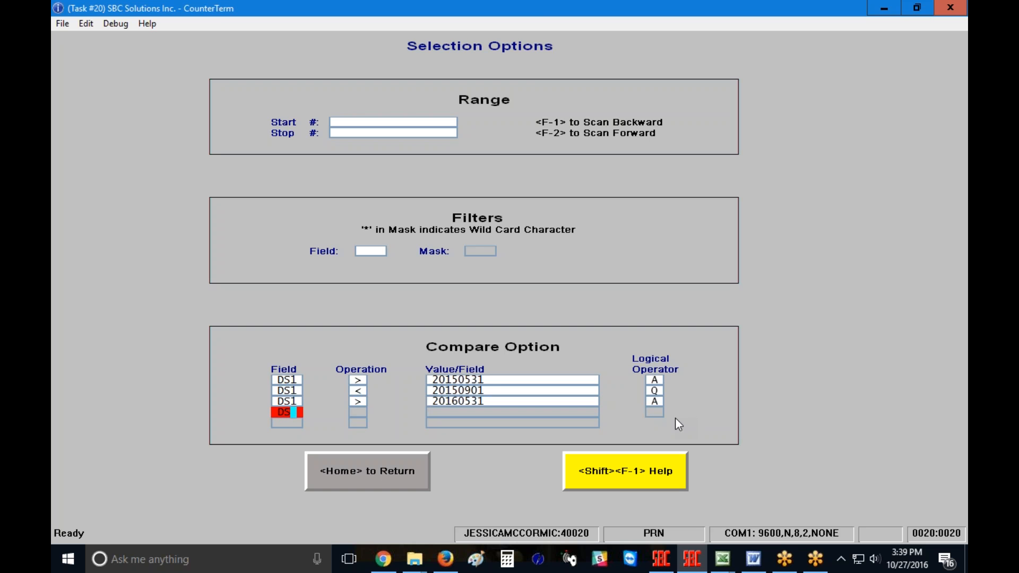
pyautogui.write('1')
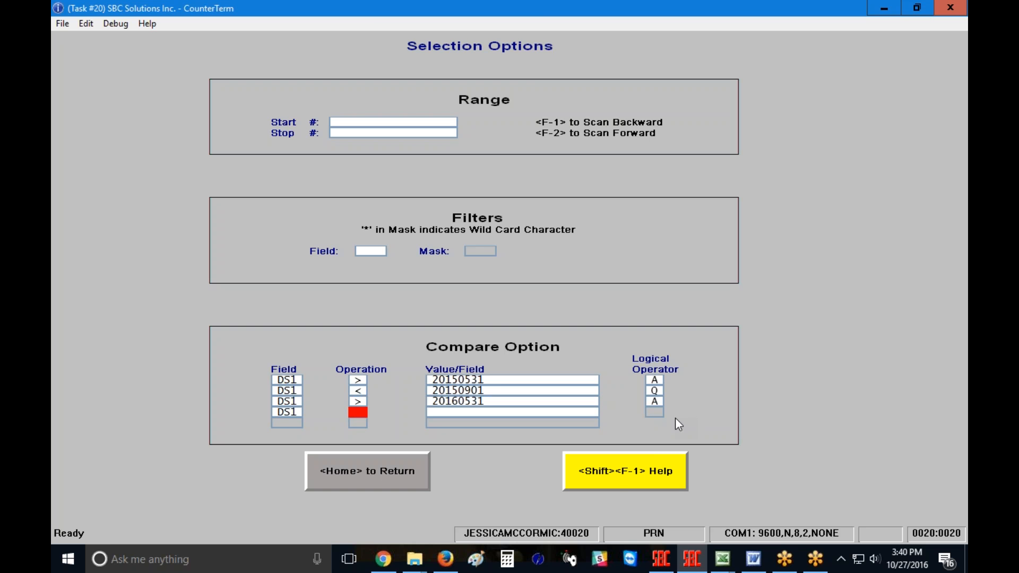
pyautogui.write('<')
pyautogui.write('20')
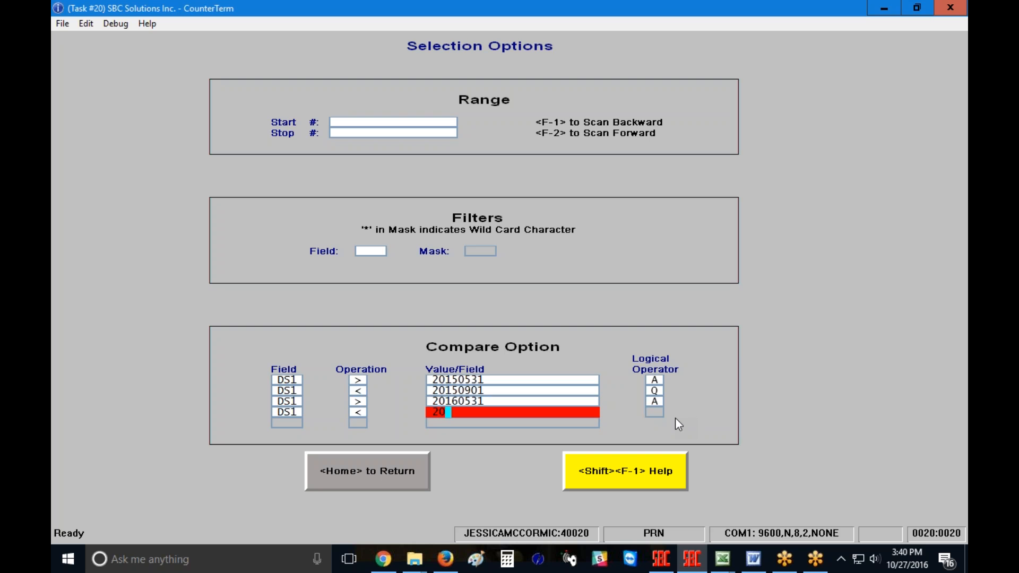
pyautogui.write('160901')
pyautogui.press('Return')
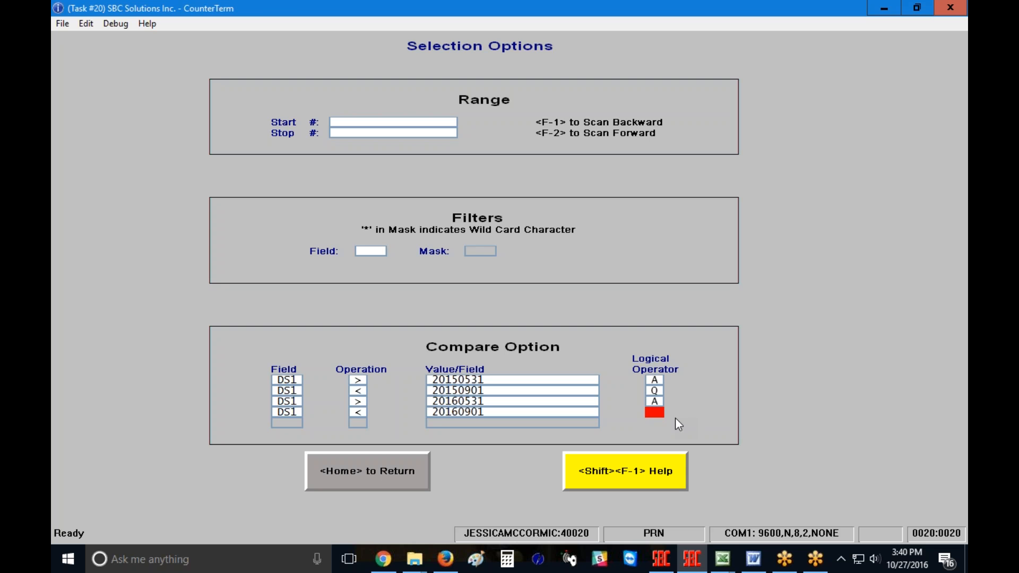
# Clear all four DS1 comparisons from the Compare Option and return to the report summary.
pyautogui.press('Up')
pyautogui.press('Up')
pyautogui.press('Up')
pyautogui.press('Up')
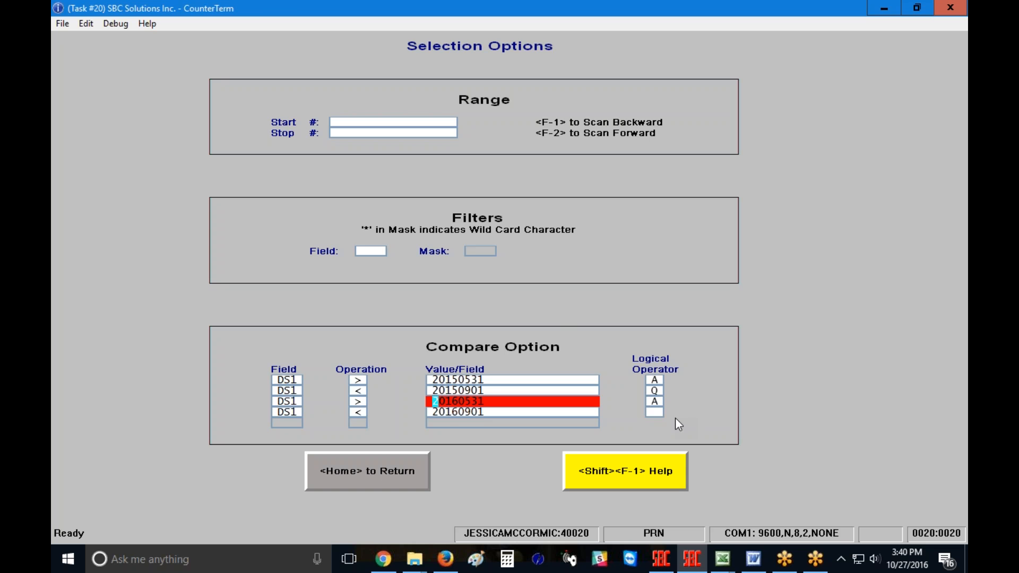
pyautogui.press('Up')
pyautogui.press('Up')
pyautogui.press('Up')
pyautogui.press('Up')
pyautogui.press('Up')
pyautogui.press('Up')
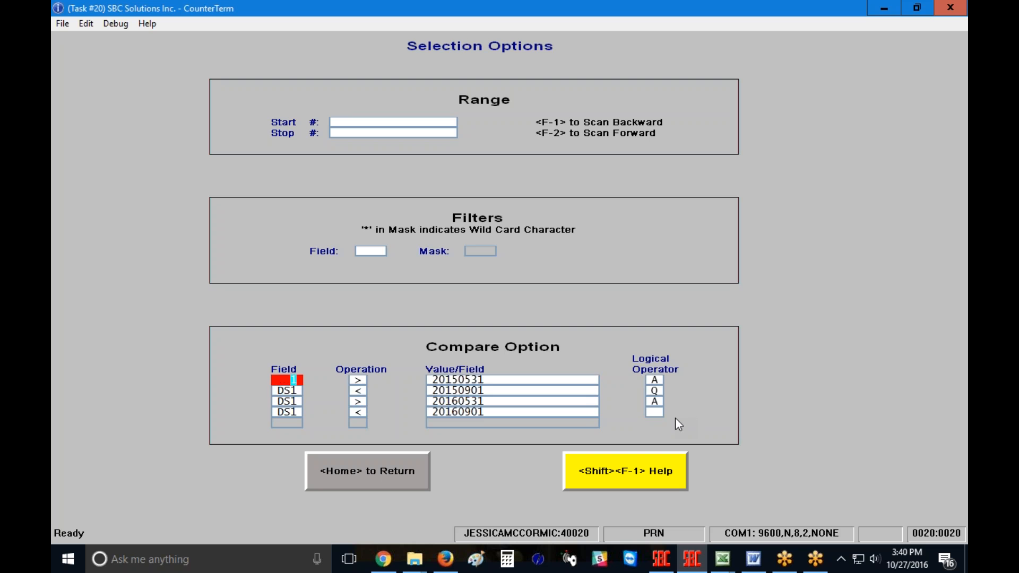
pyautogui.press('Return')
pyautogui.press('Return')
pyautogui.press('Return')
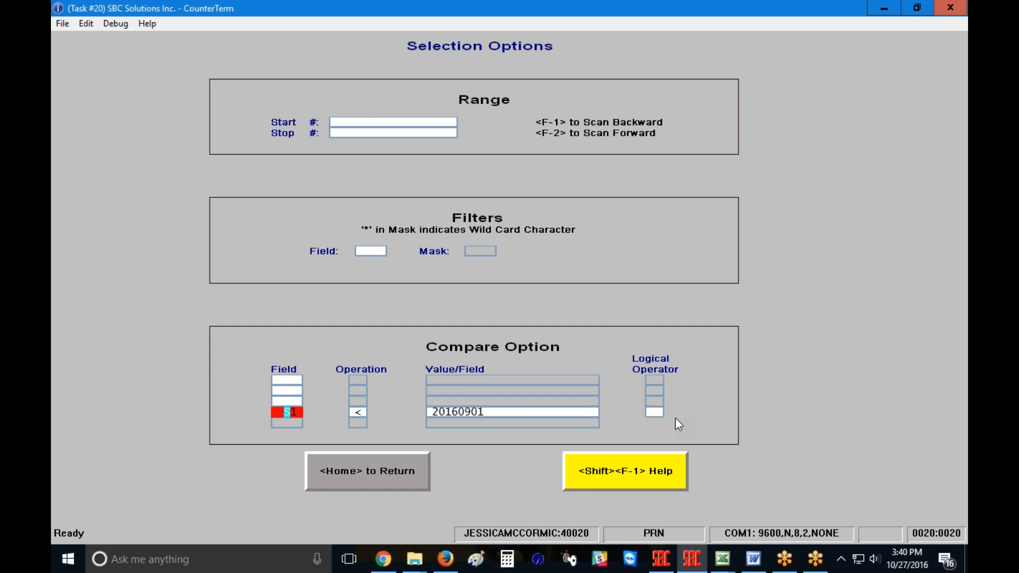
pyautogui.press('Return')
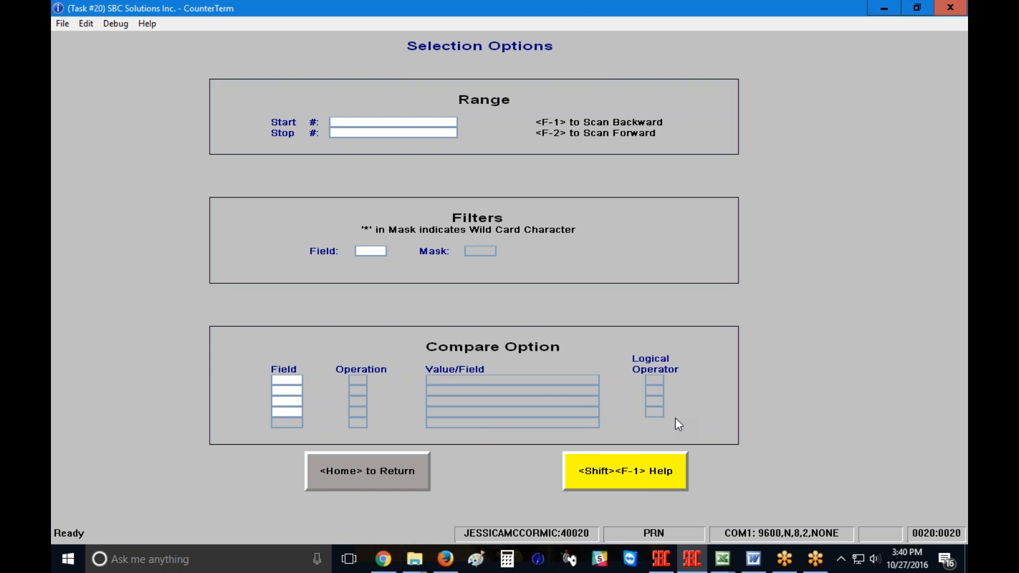
pyautogui.click(356, 470)
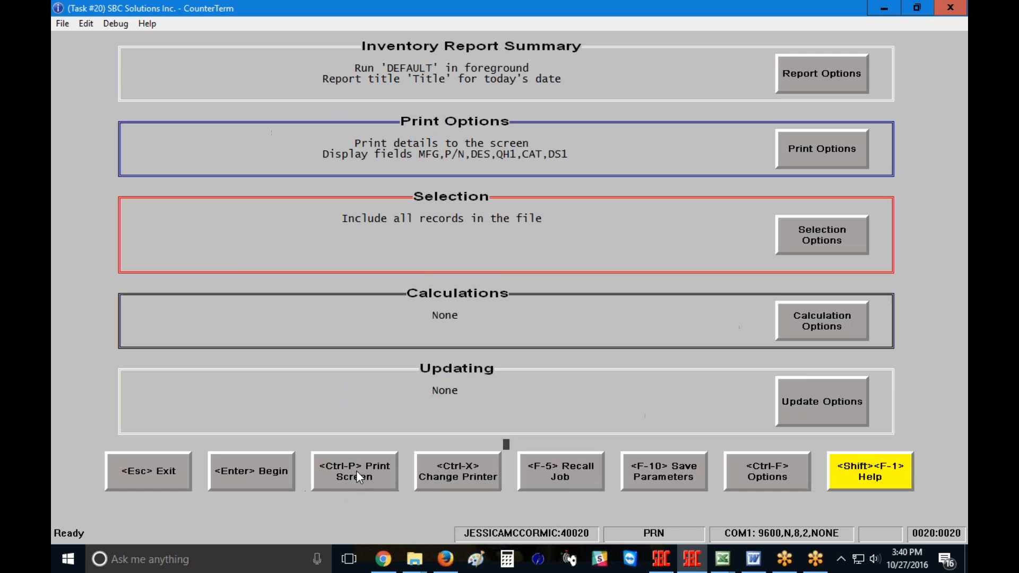
# In the report's calculations, define the first % Change (%%1) as LST minus CST, divided by LST.
pyautogui.click(840, 331)
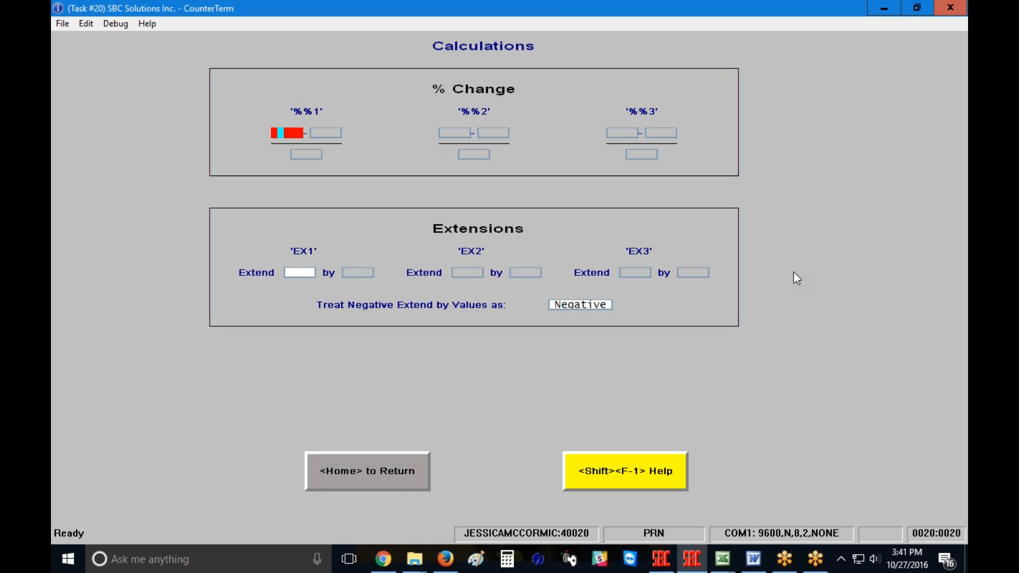
pyautogui.write('LST')
pyautogui.press('Return')
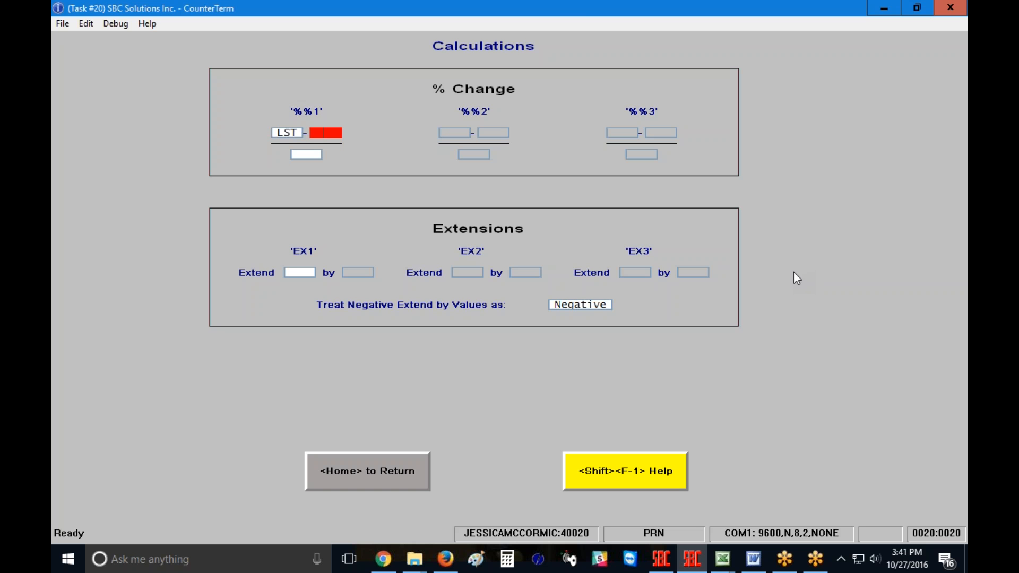
pyautogui.write('CST')
pyautogui.press('Return')
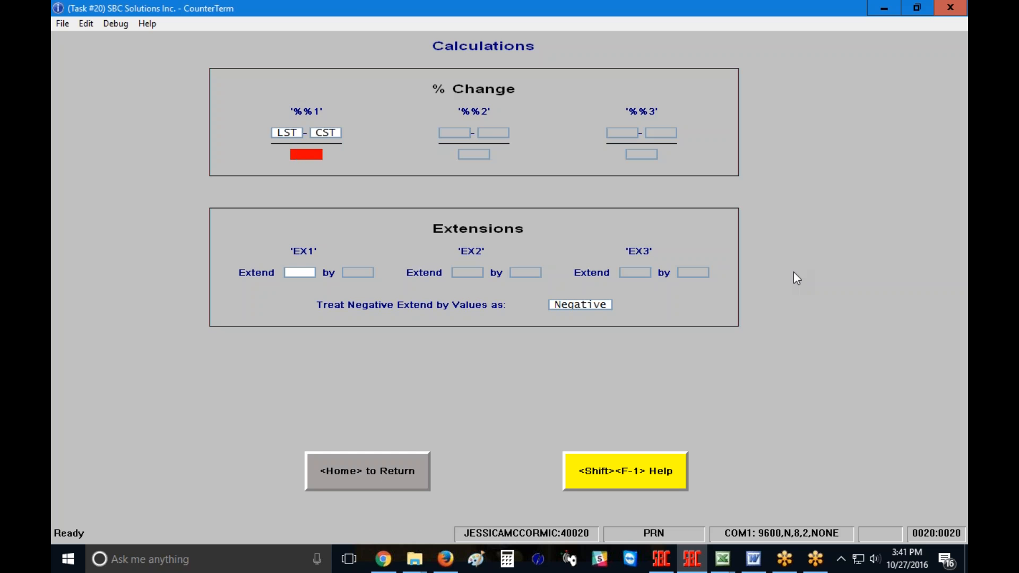
pyautogui.write('LST')
pyautogui.press('Return')
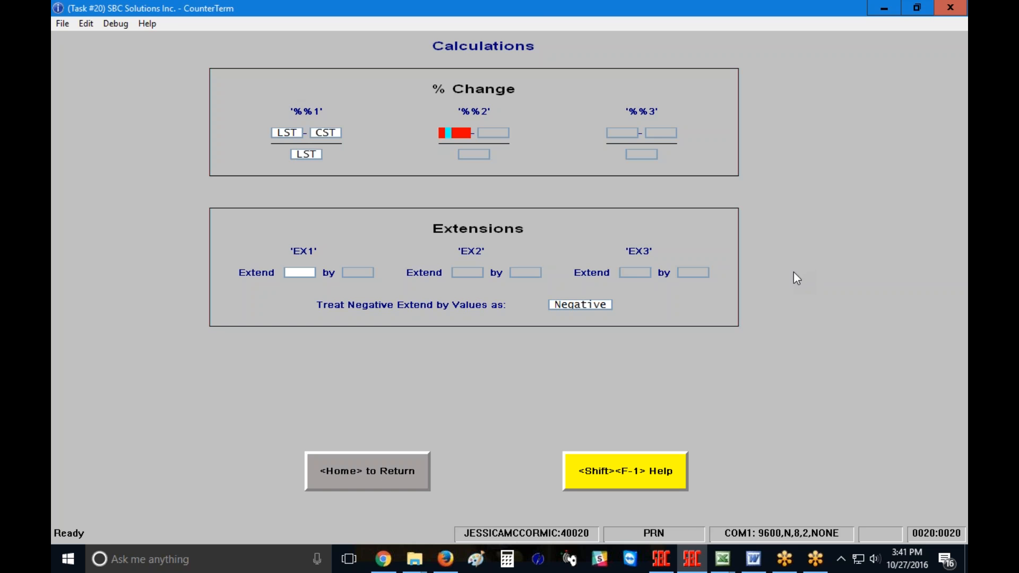
# Clear the %%1 percent-change calculation and move on to the EX1 extension.
pyautogui.press('Up')
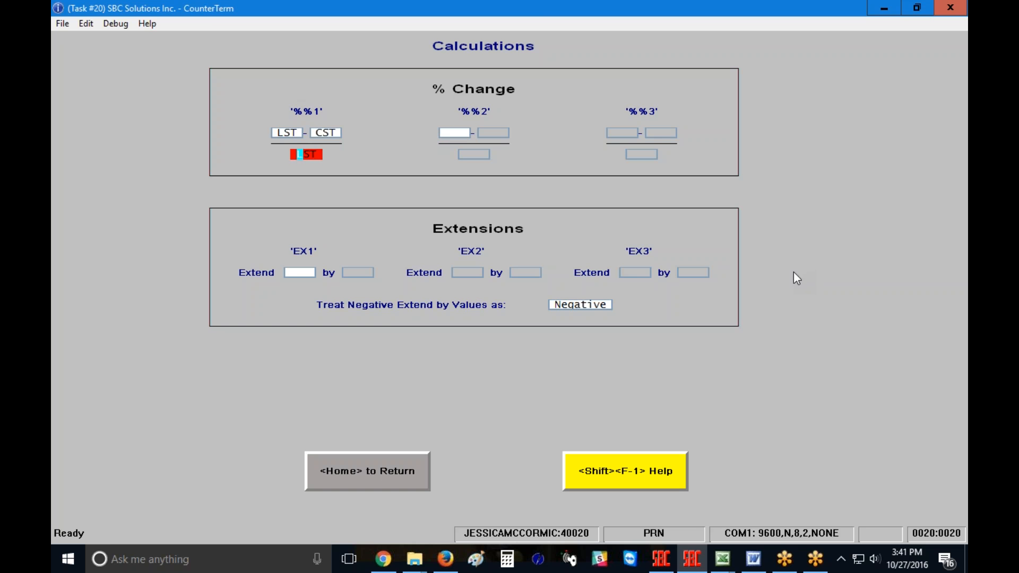
pyautogui.press('Up')
pyautogui.press('Up')
pyautogui.press('Home')
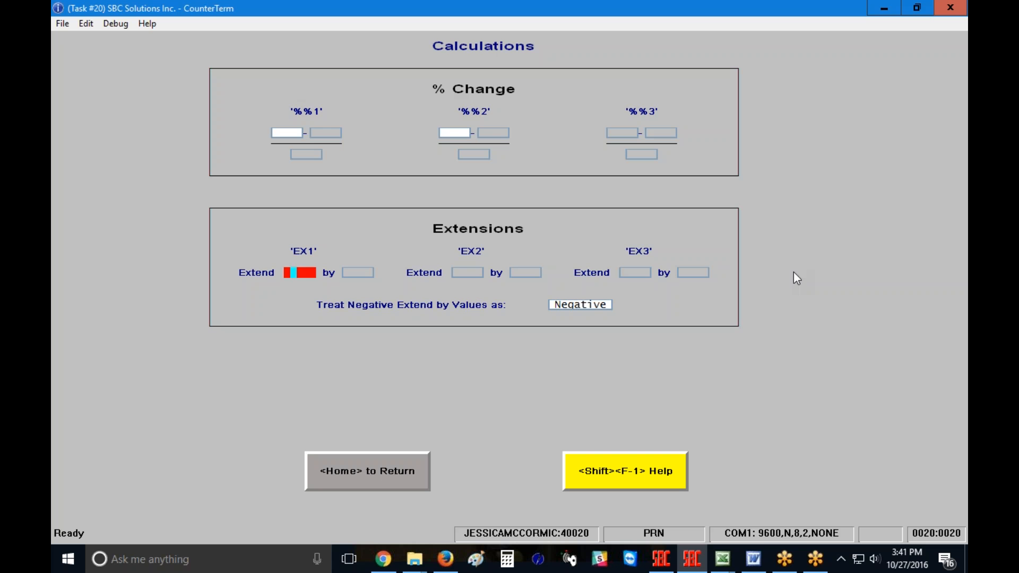
# Set EX1 to extend QH1 by CST, treating negative extend-by values as Negative, and return to the report summary.
pyautogui.write('QH1')
pyautogui.press('Return')
pyautogui.write('CS')
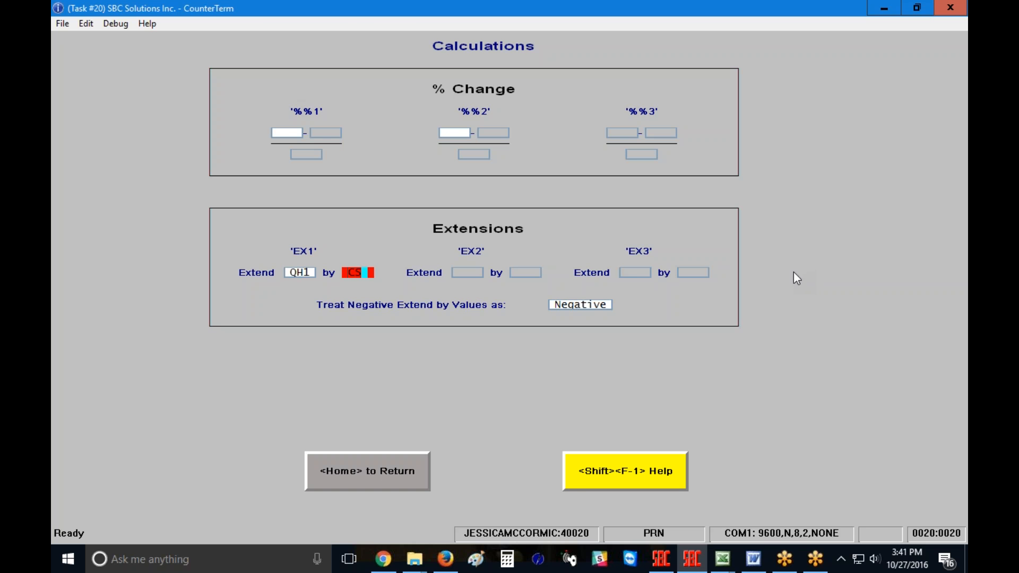
pyautogui.write('T')
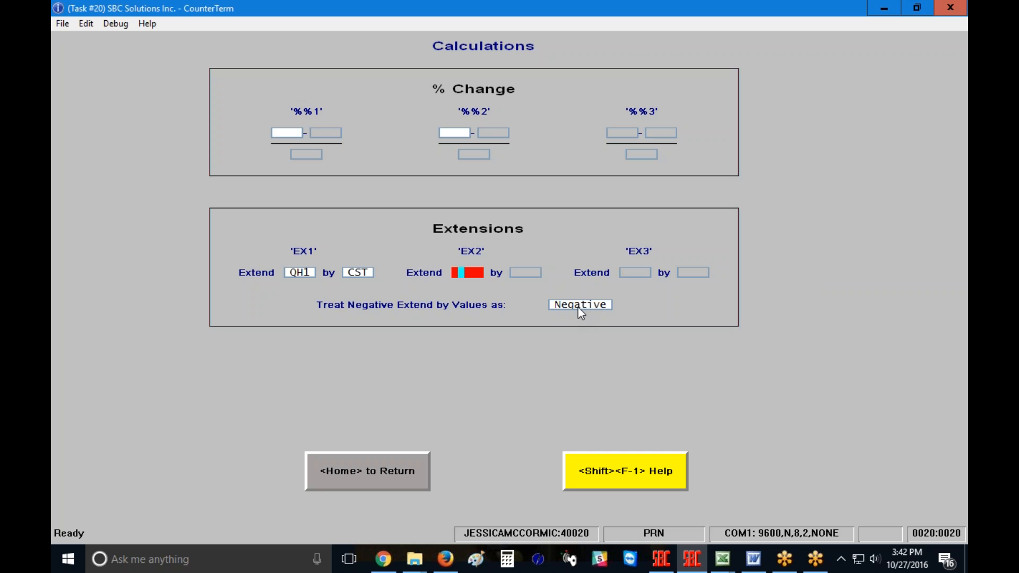
pyautogui.click(601, 308)
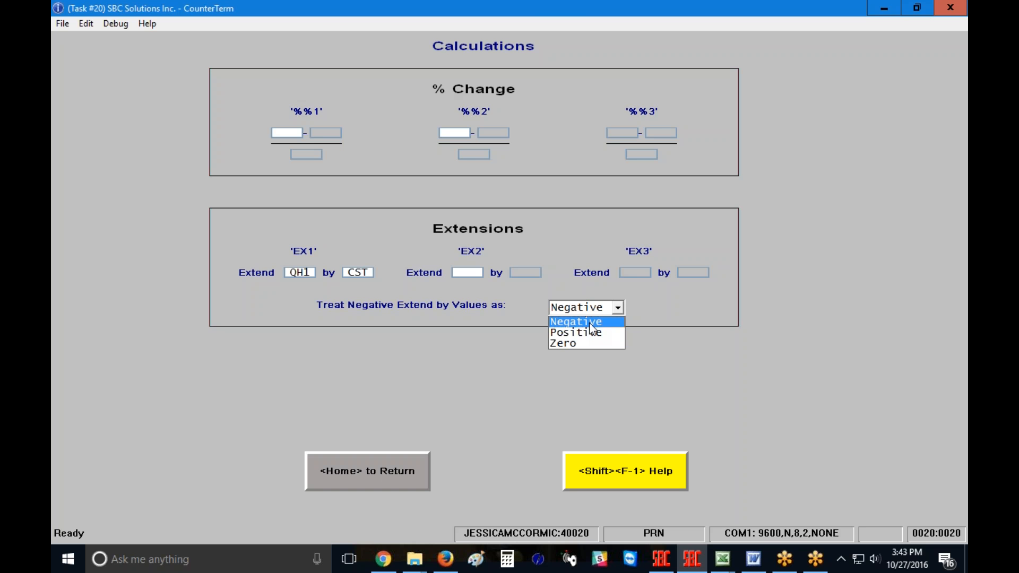
pyautogui.click(589, 322)
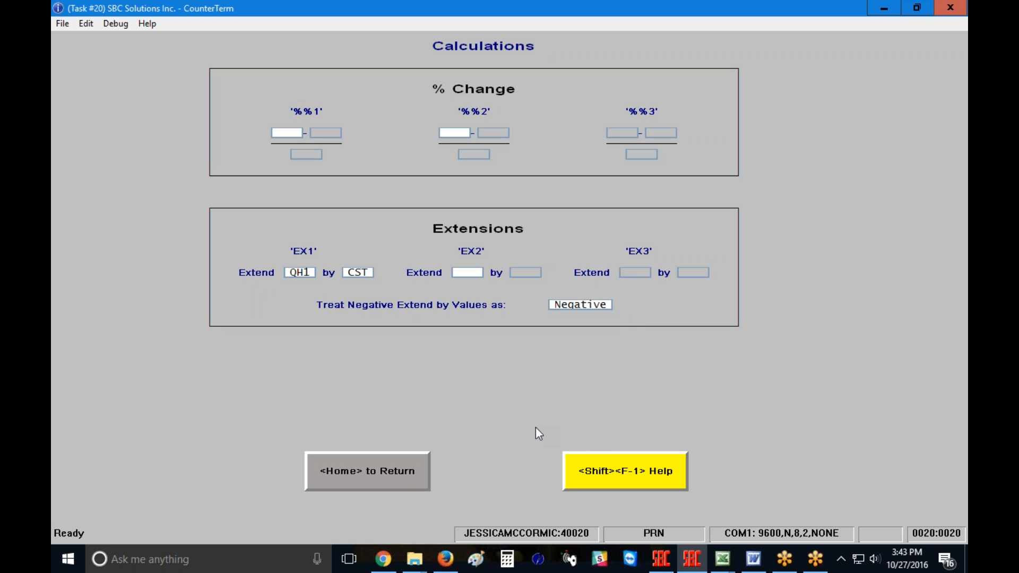
pyautogui.click(390, 468)
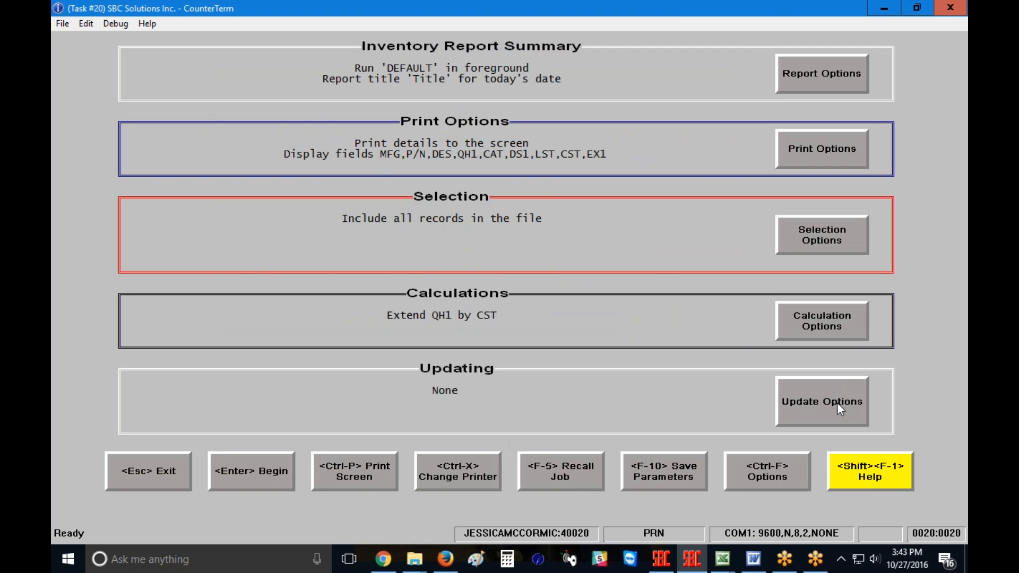
# Review the Update Options and the list of available printers, leaving both without making changes.
pyautogui.click(837, 404)
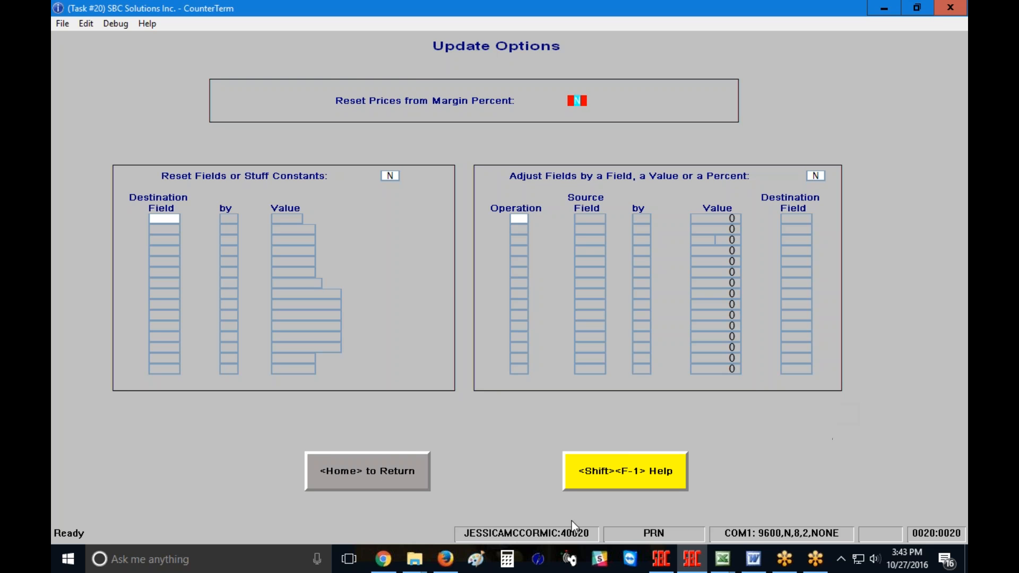
pyautogui.click(373, 469)
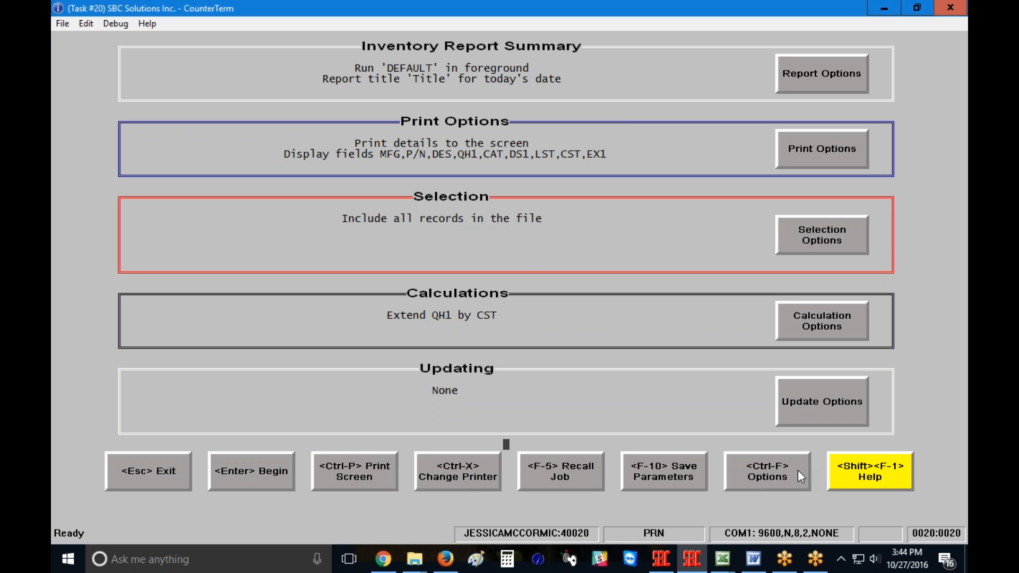
pyautogui.click(469, 479)
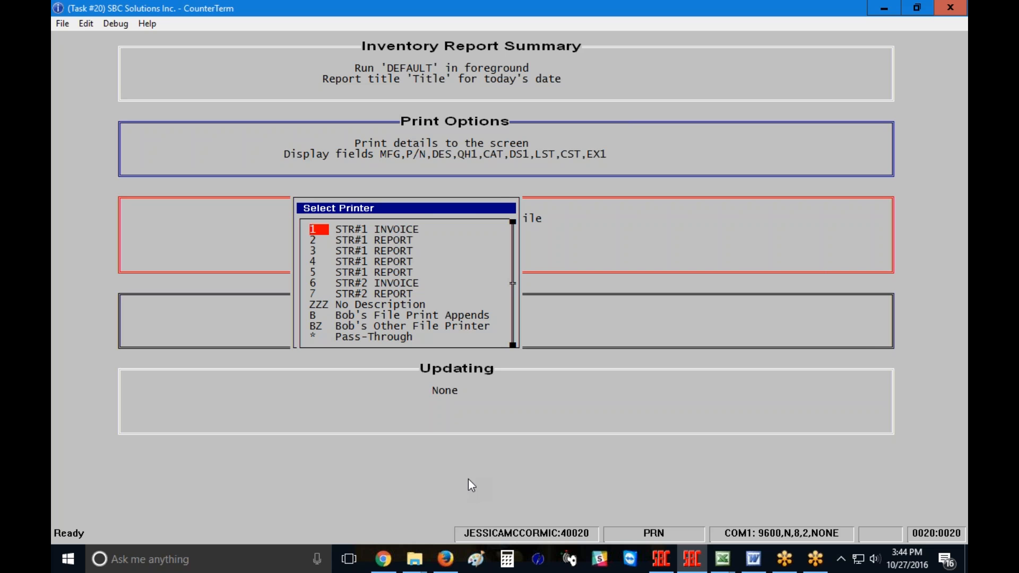
pyautogui.press('Escape')
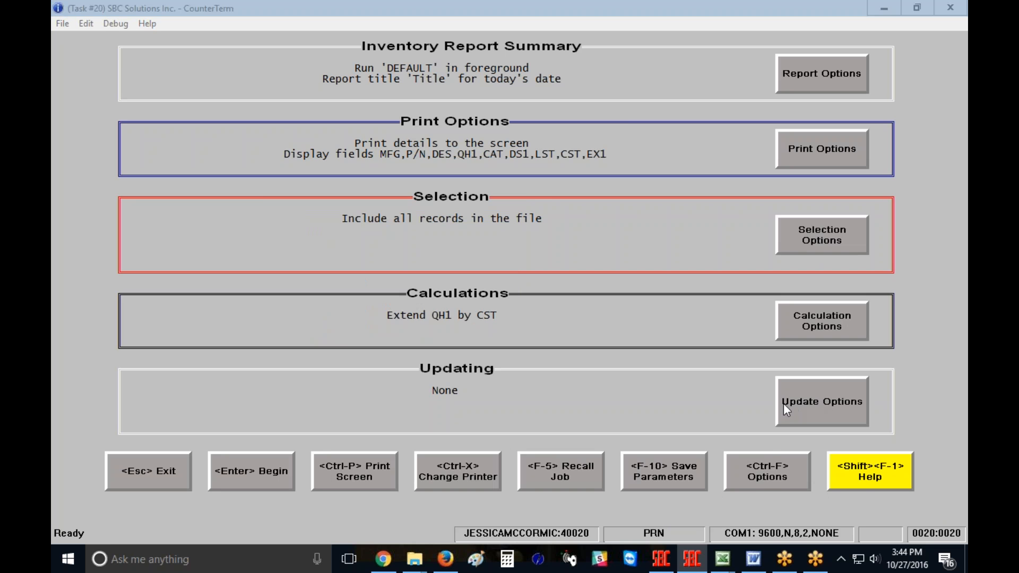
# Set the additional report options to use extended captions and not print a cover page.
pyautogui.click(765, 473)
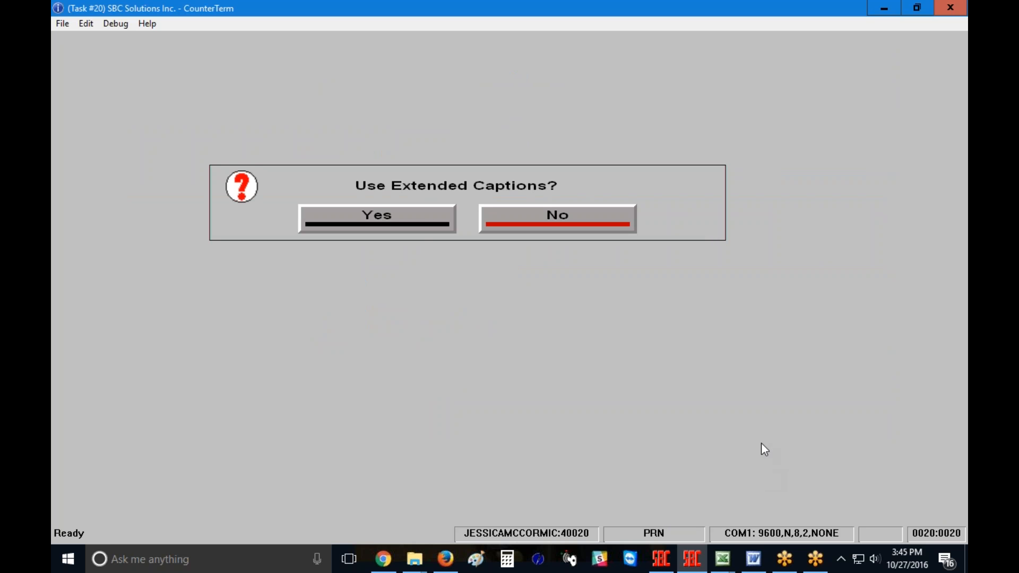
pyautogui.click(408, 223)
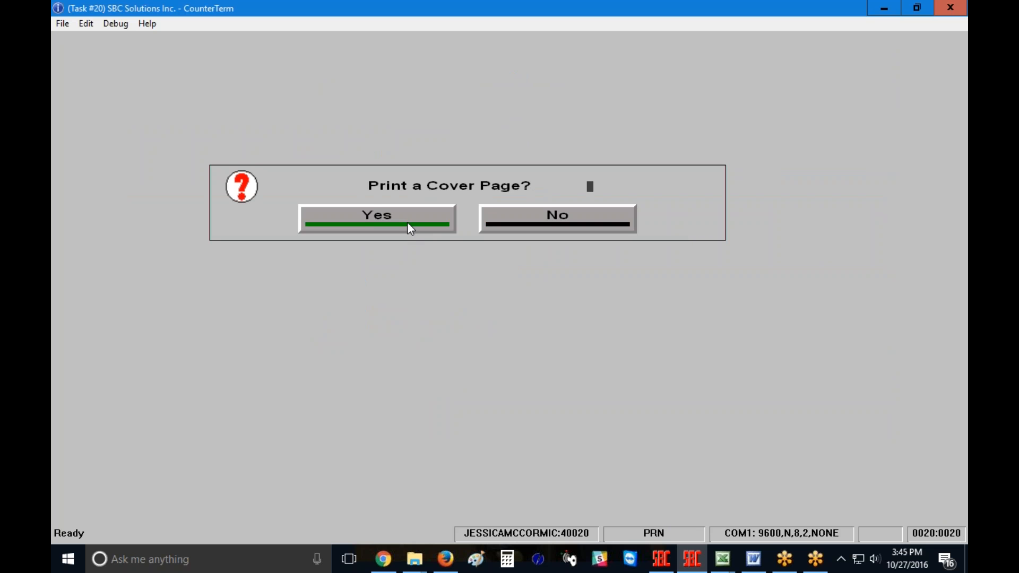
pyautogui.click(518, 219)
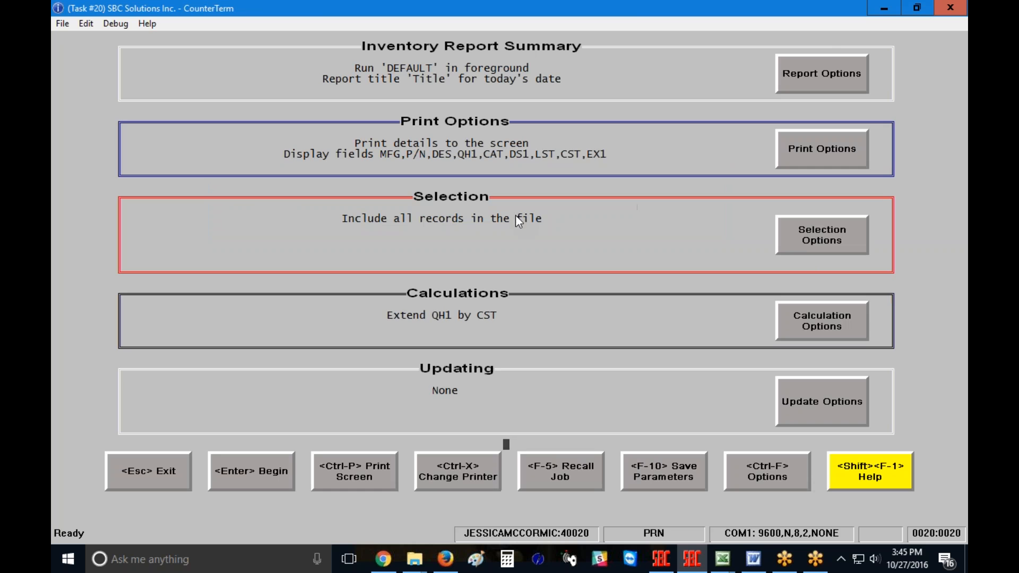
pyautogui.click(944, 35)
# Save the report parameters as library selection 10, titled "Inventory Value - JMM", with security level 0 and no password.
pyautogui.click(658, 473)
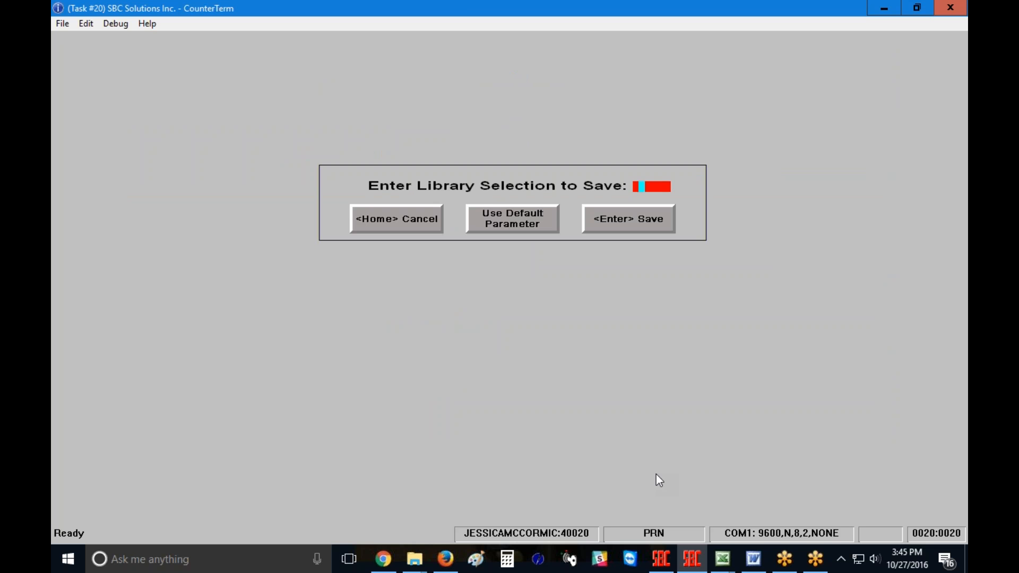
pyautogui.write('10')
pyautogui.press('Return')
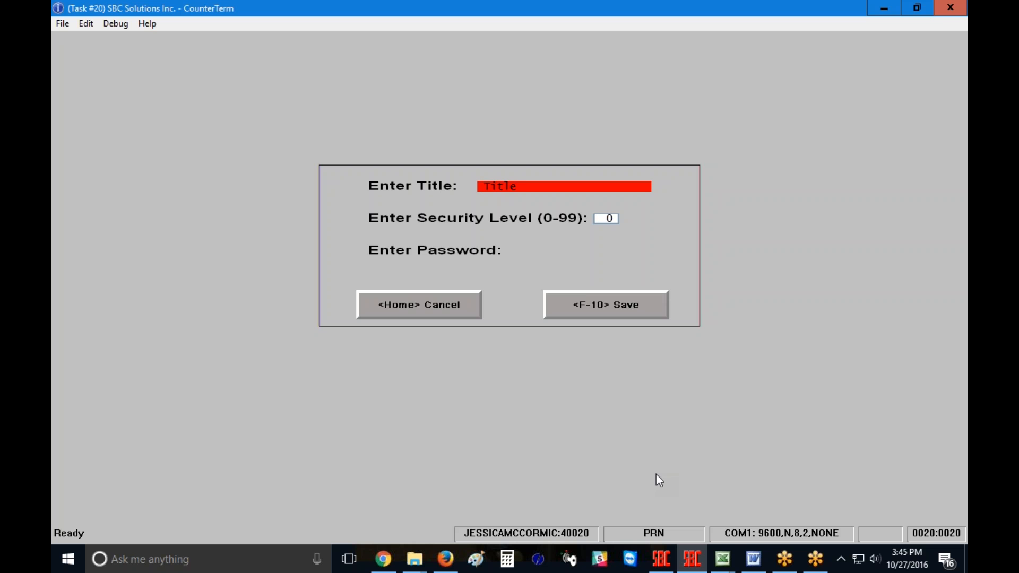
pyautogui.write('Inventory Value - JMM')
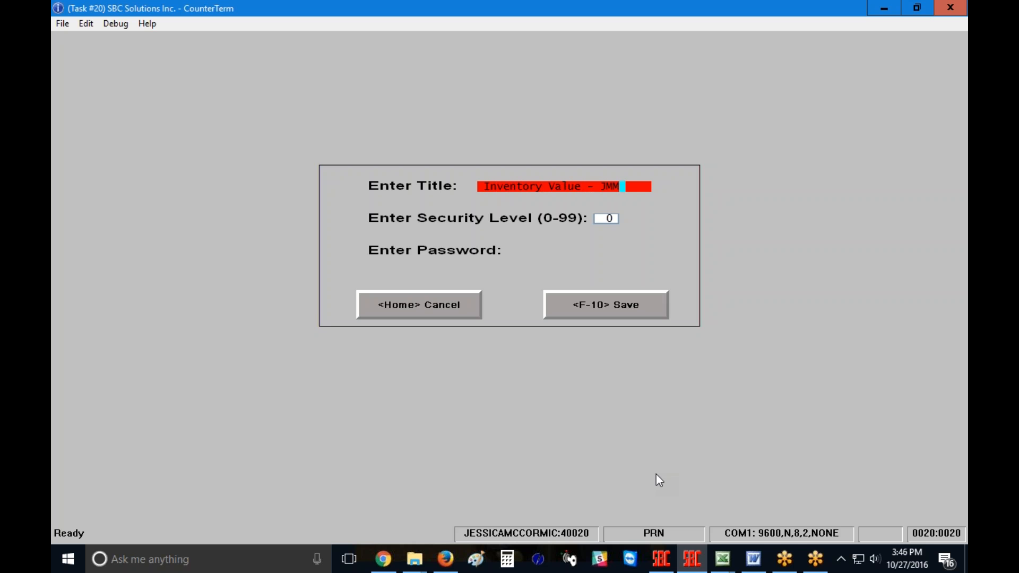
pyautogui.press('Return')
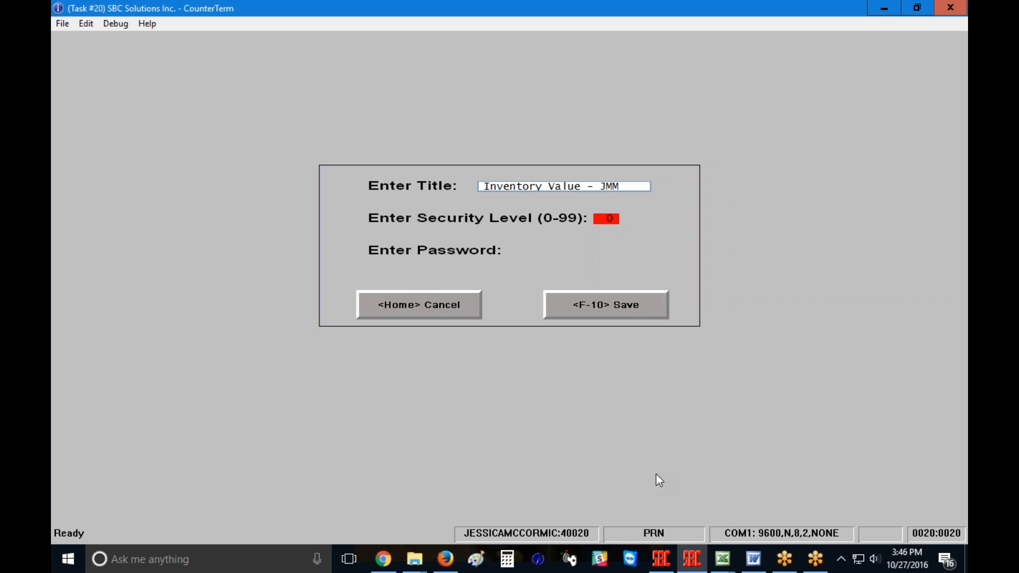
pyautogui.press('Return')
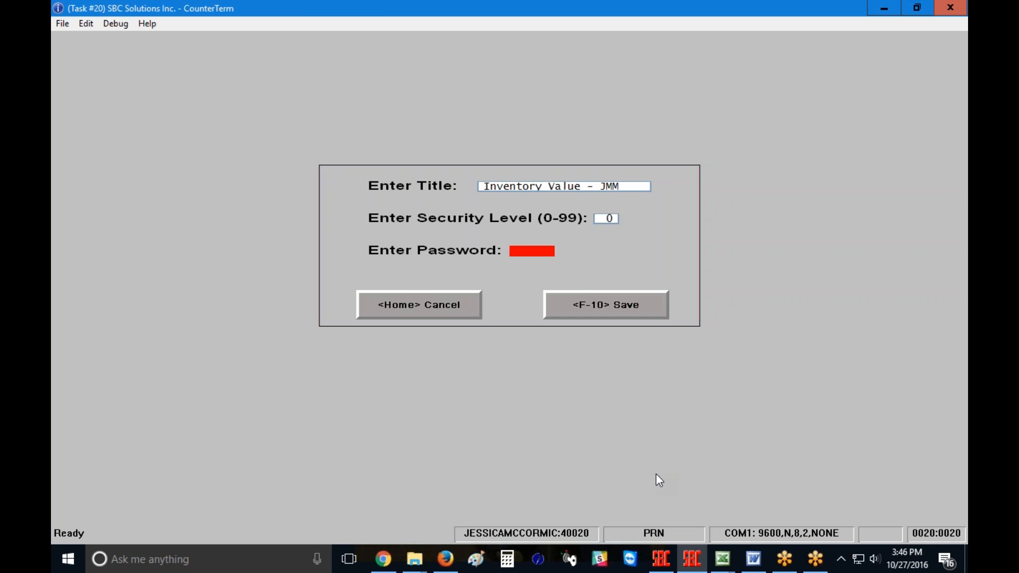
pyautogui.press('F10')
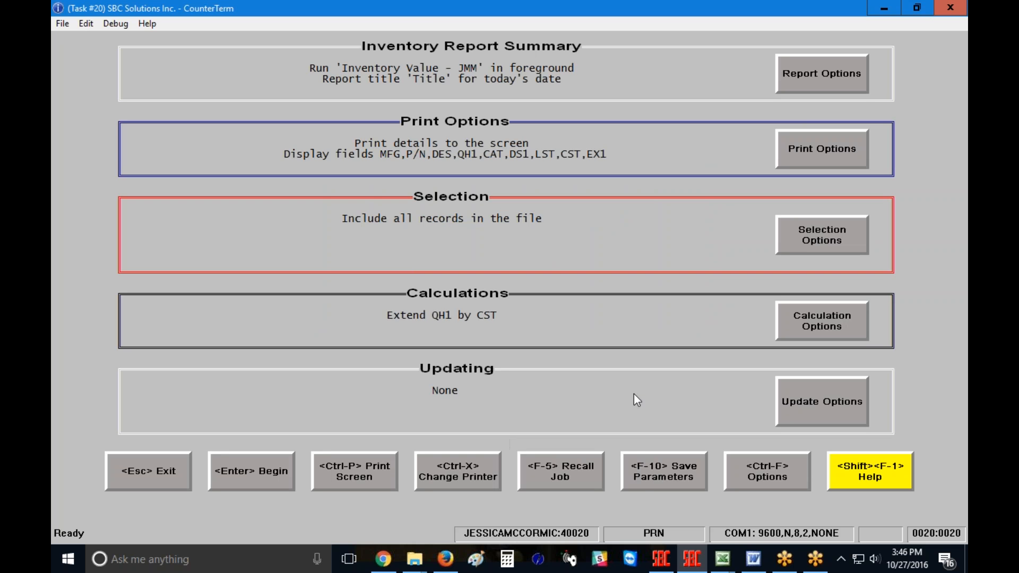
# Load the INVV "Inventory Value - JMM" job from the custom report library, run it to the screen, and exit the report.
pyautogui.press('Escape')
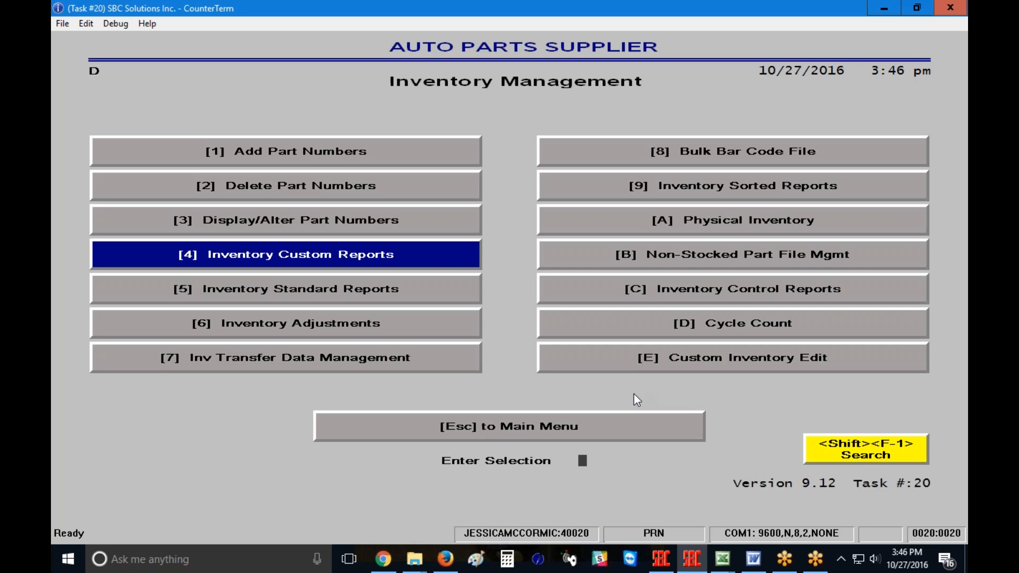
pyautogui.click(375, 258)
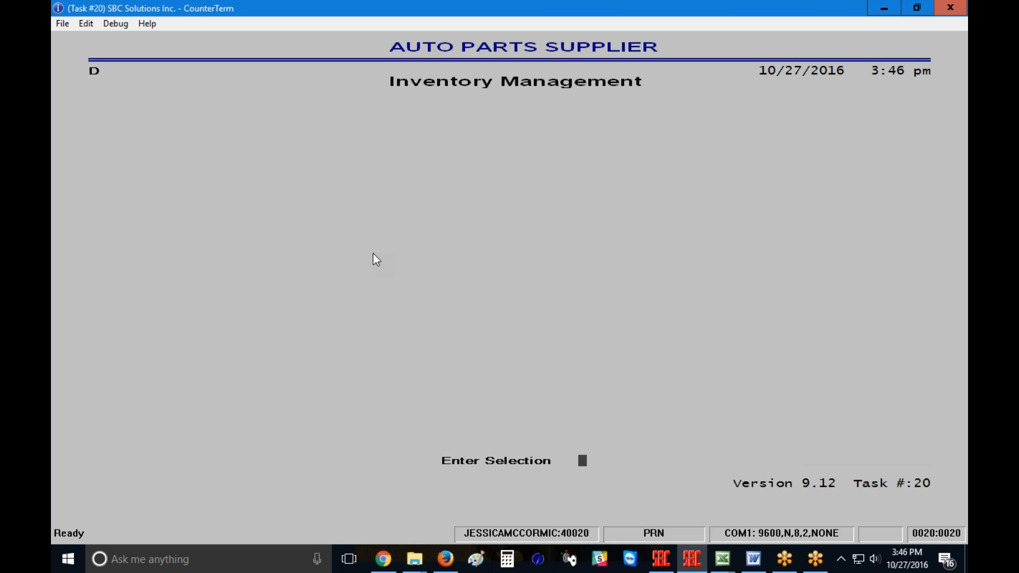
pyautogui.press('Return')
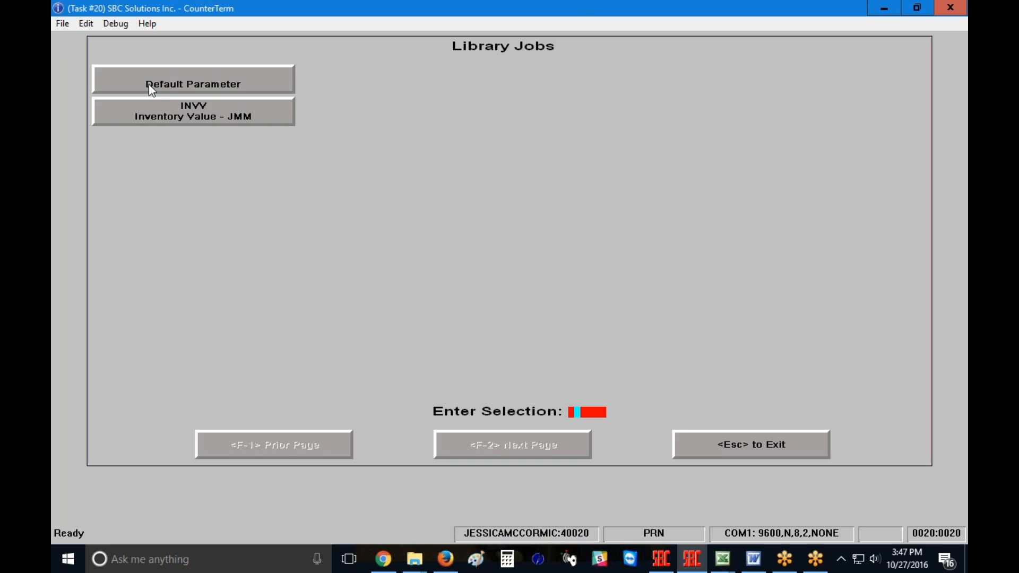
pyautogui.click(170, 120)
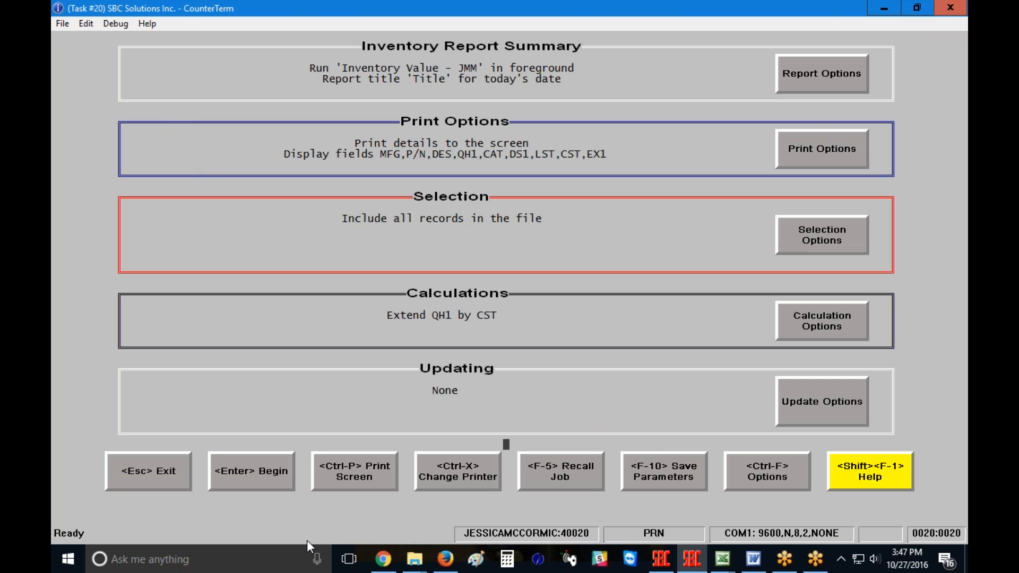
pyautogui.click(246, 475)
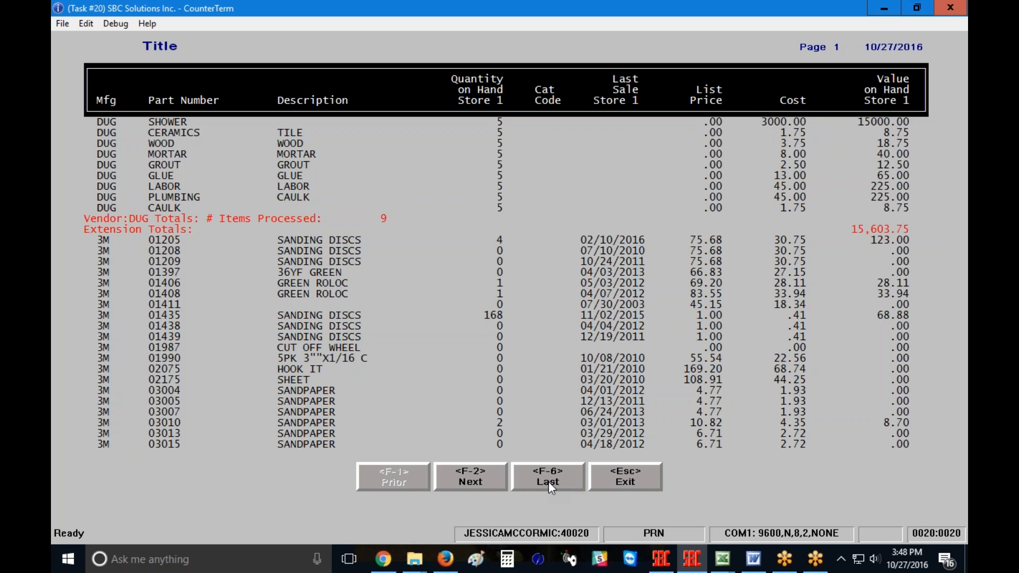
pyautogui.press('Escape')
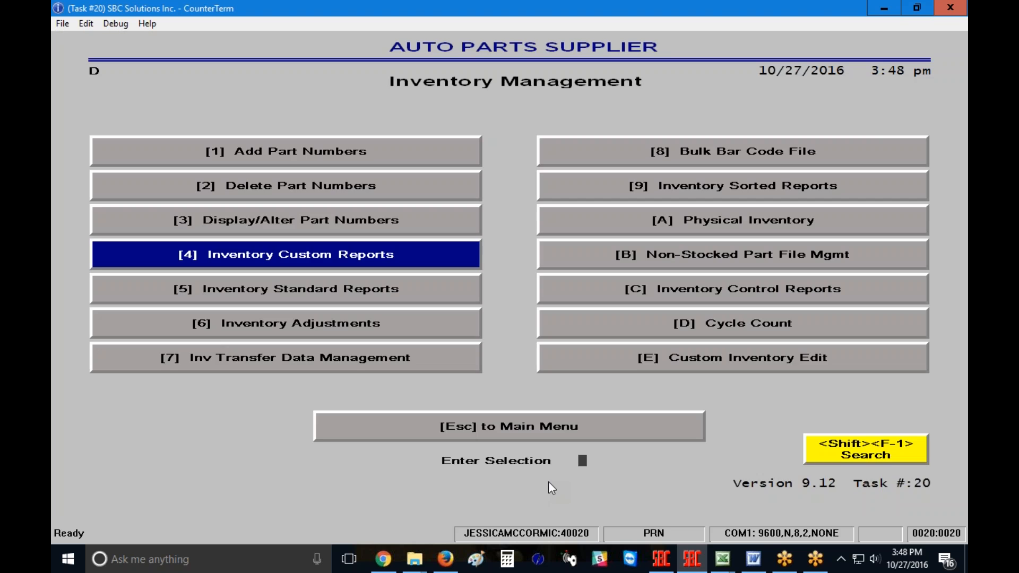
# Reopen library job INVV and remove it from the library through its save parameters, agreeing to replace the existing option.
pyautogui.press('4')
pyautogui.press('Return')
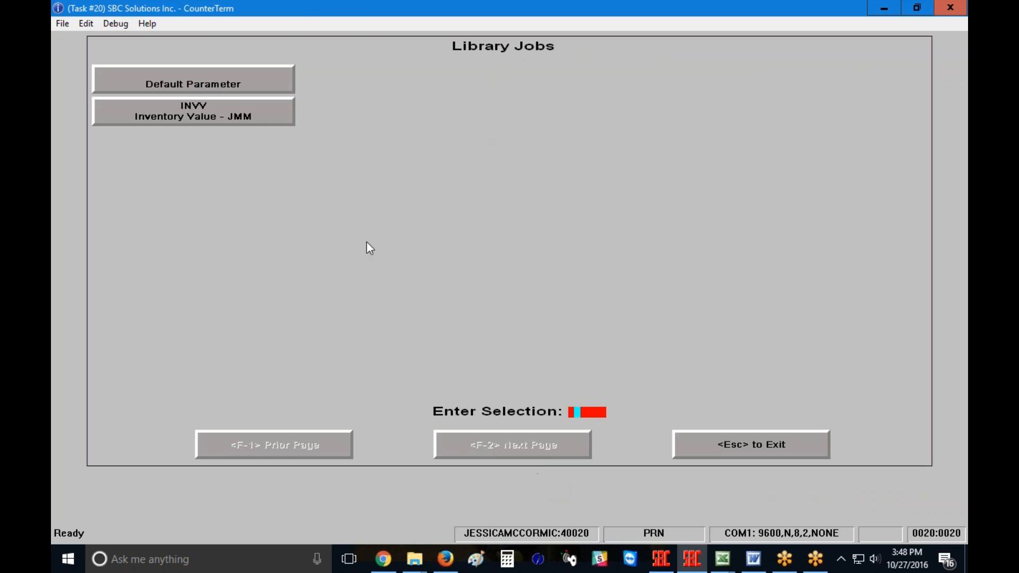
pyautogui.click(219, 113)
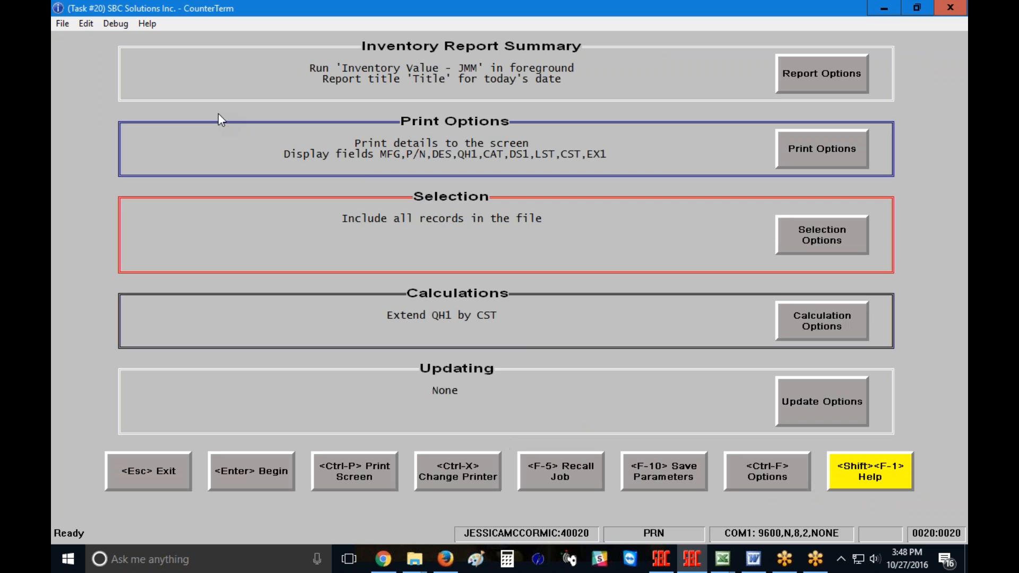
pyautogui.click(664, 476)
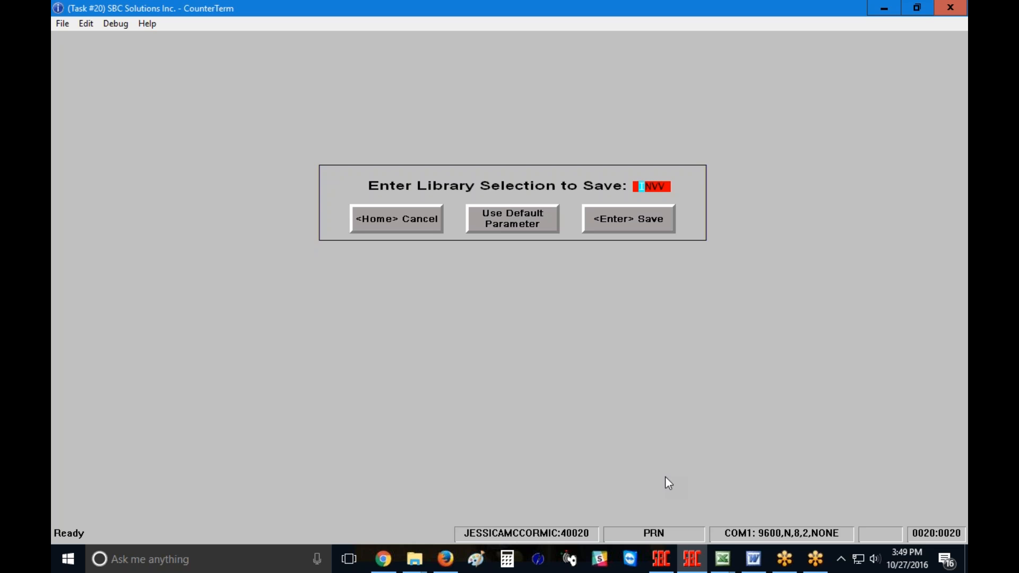
pyautogui.press('Return')
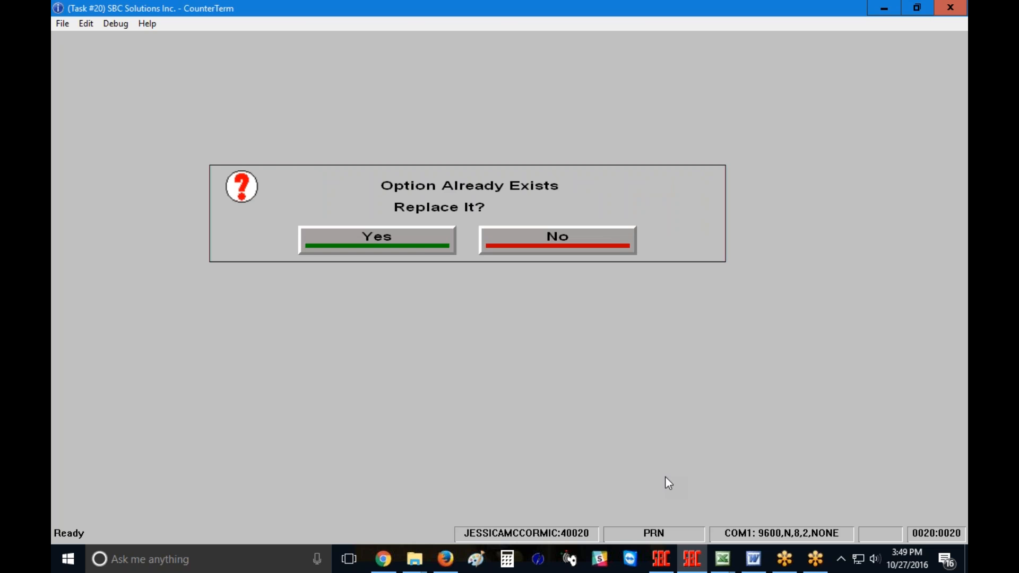
pyautogui.press('y')
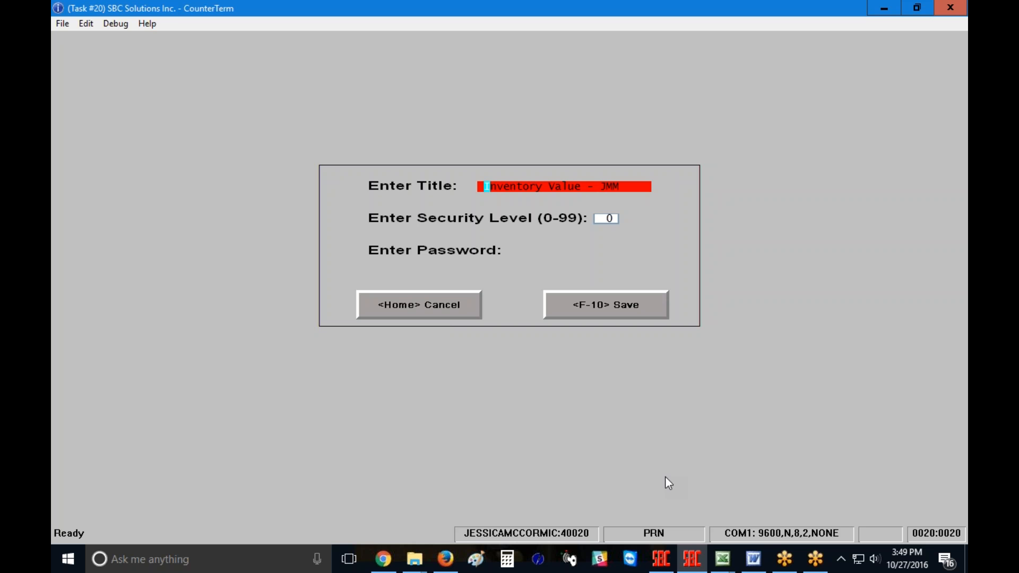
pyautogui.press('F10')
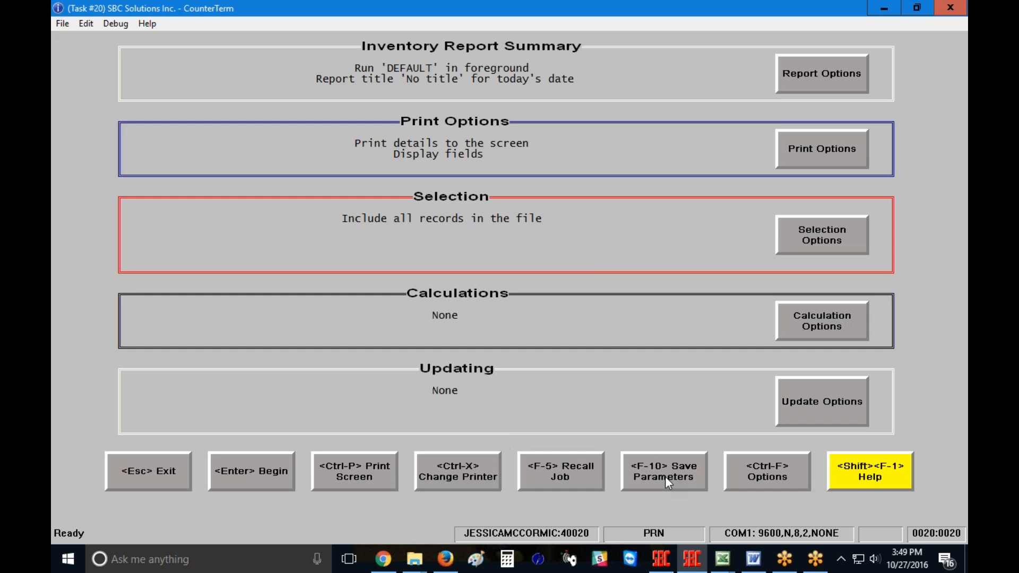
# Reopen the custom reports and save the default parameters as library selection 123, titled "123", with security level 0 and no password.
pyautogui.press('Escape')
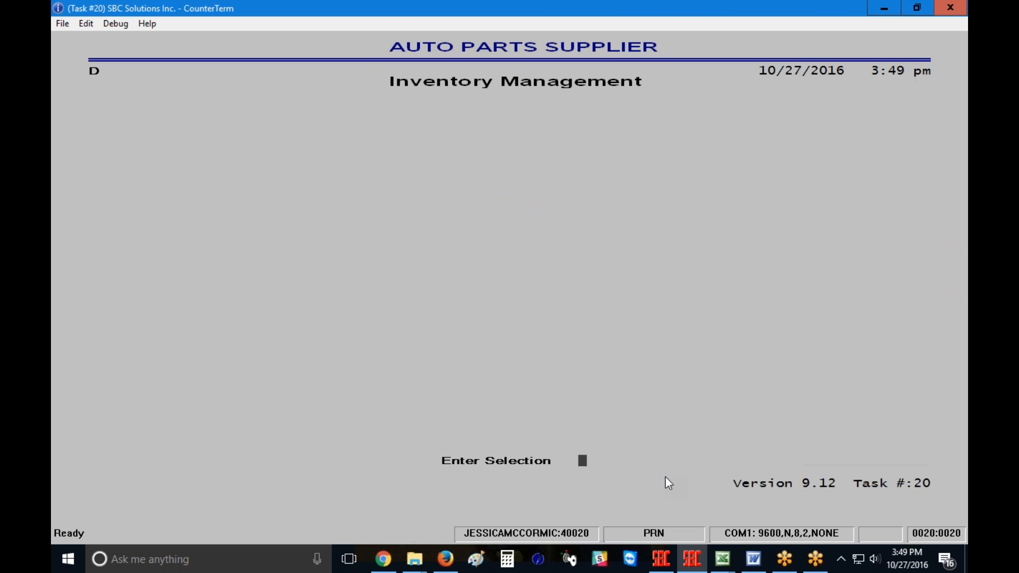
pyautogui.press('Return')
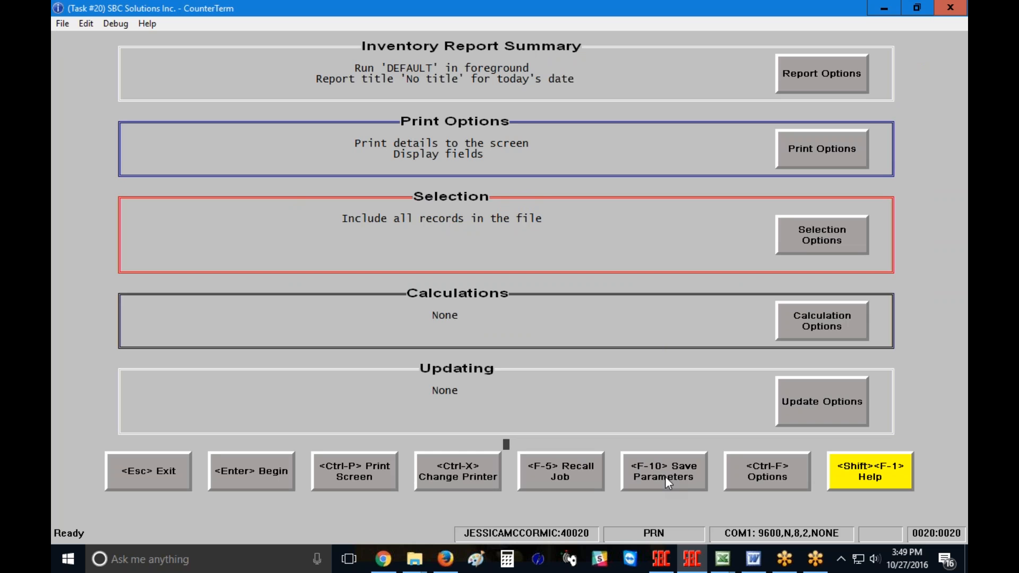
pyautogui.press('F10')
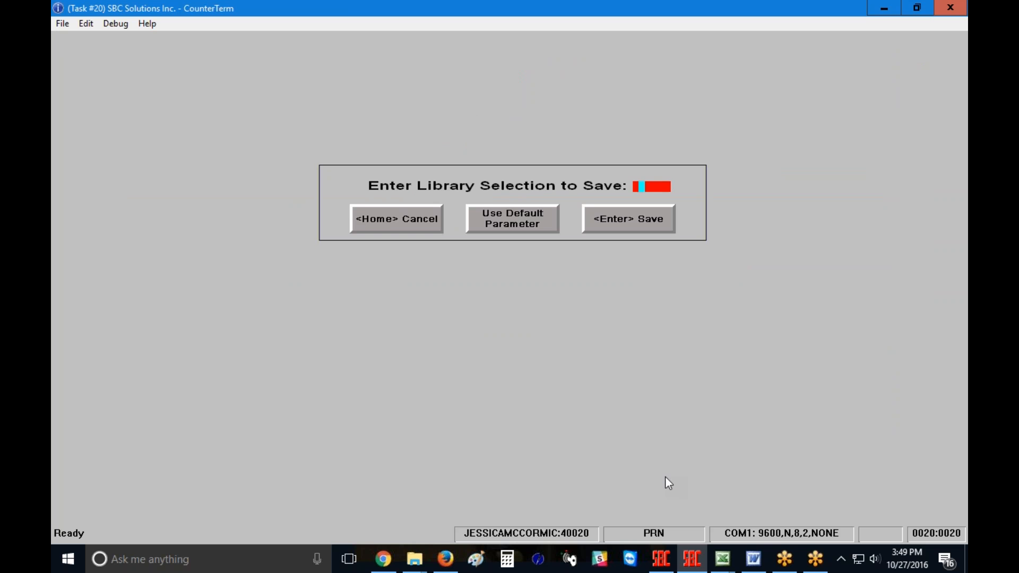
pyautogui.write('123')
pyautogui.press('Return')
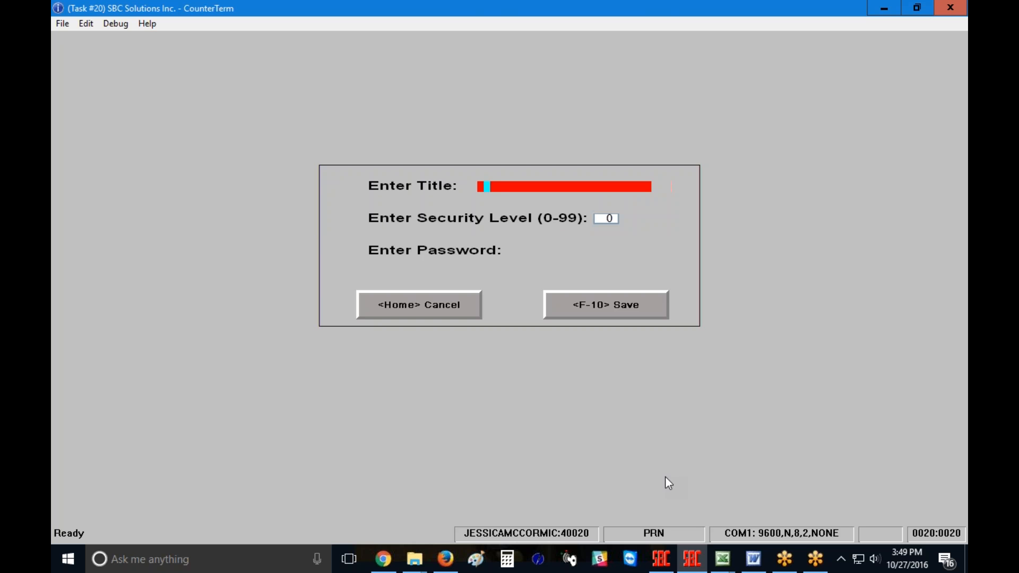
pyautogui.write('123')
pyautogui.press('Return')
pyautogui.press('Return')
pyautogui.press('Return')
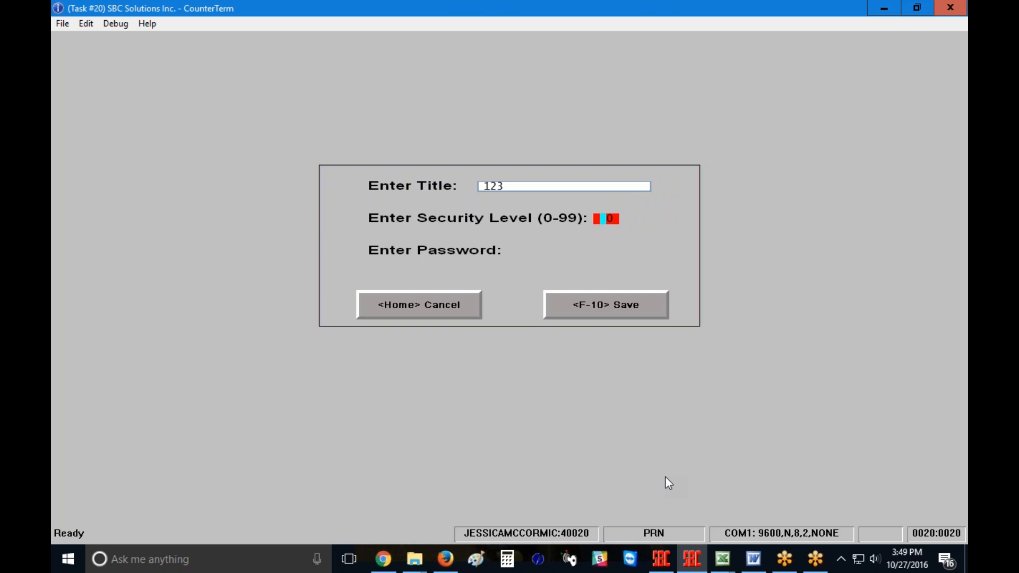
pyautogui.press('Return')
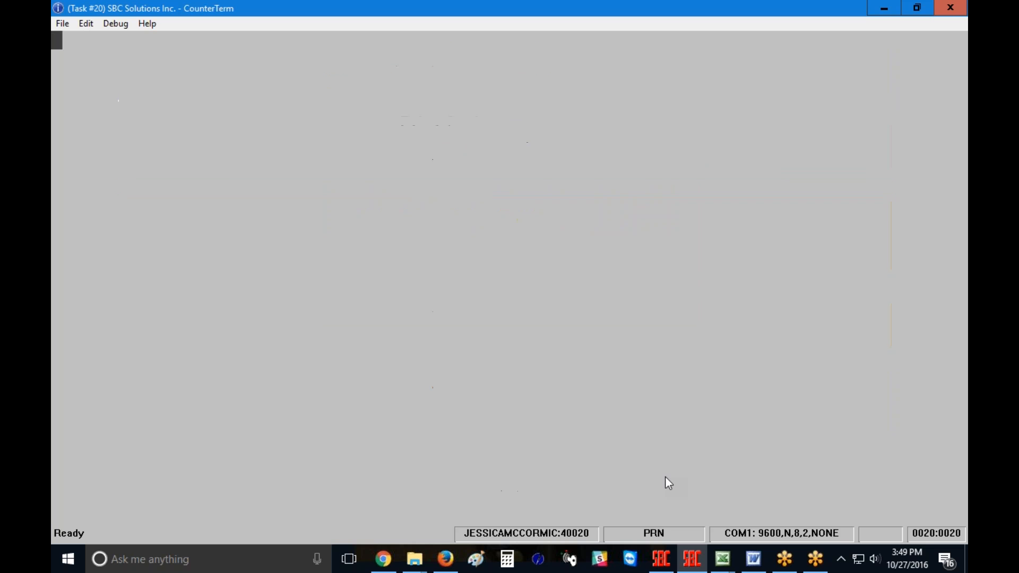
# Load library job 123 and save its parameters over the existing library selection 123, then leave the report summary.
pyautogui.press('Return')
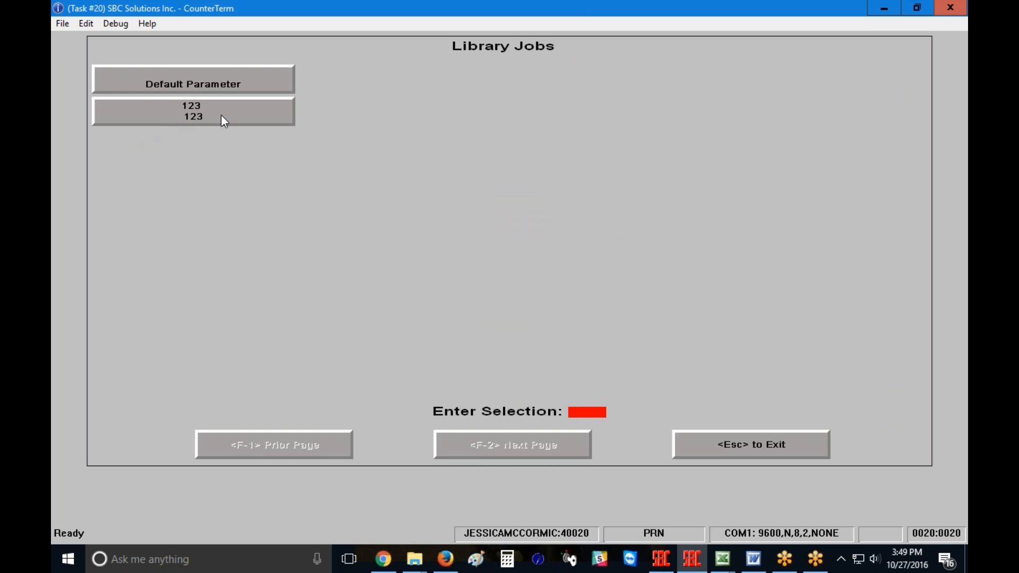
pyautogui.click(221, 115)
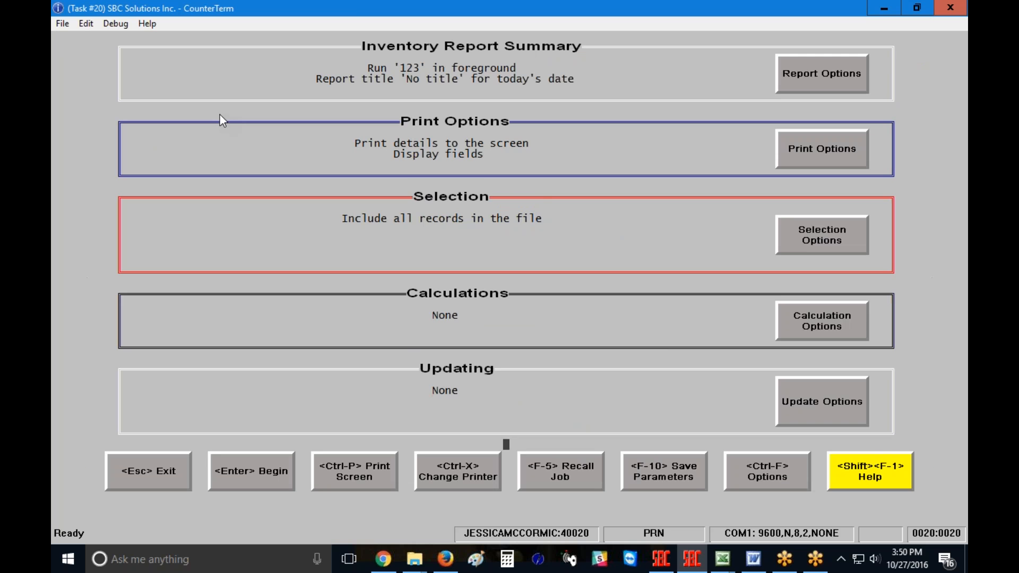
pyautogui.click(681, 470)
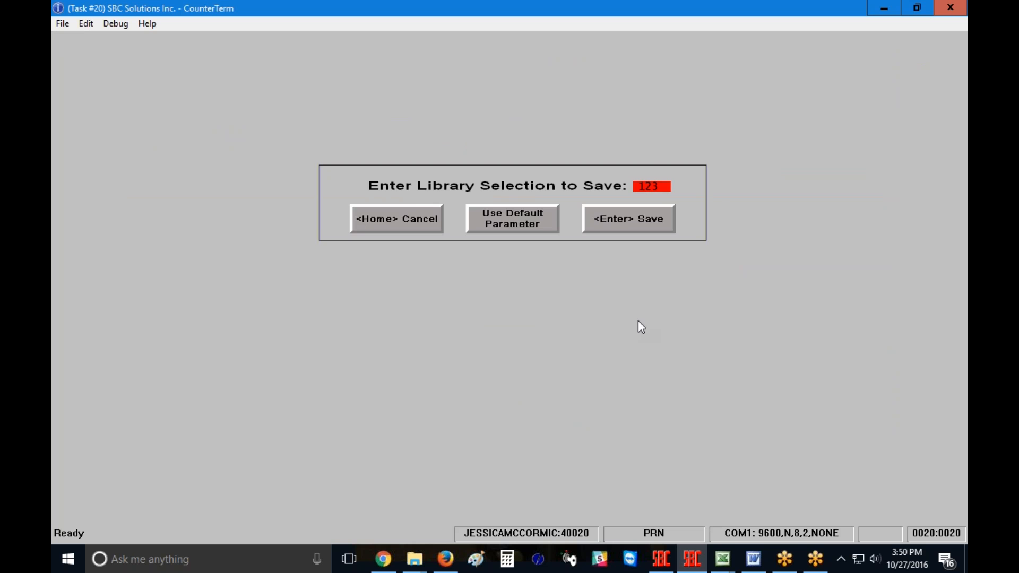
pyautogui.press('Return')
pyautogui.press('Return')
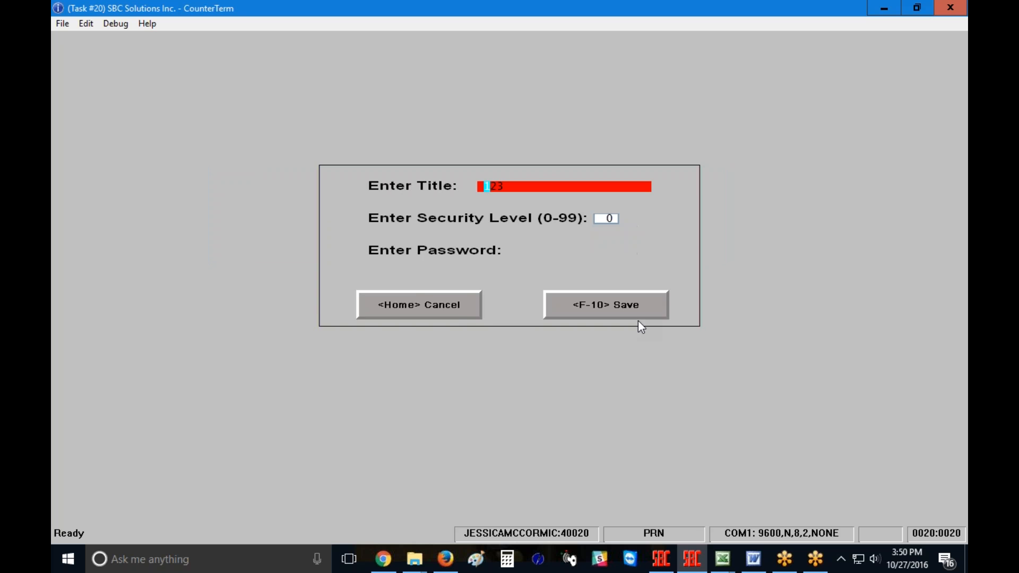
pyautogui.press('F10')
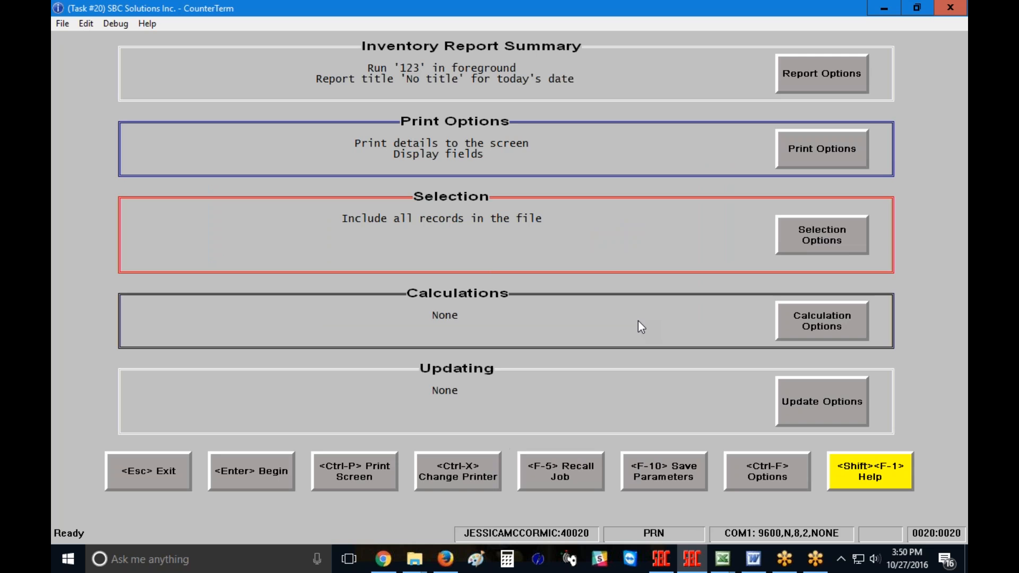
pyautogui.press('Return')
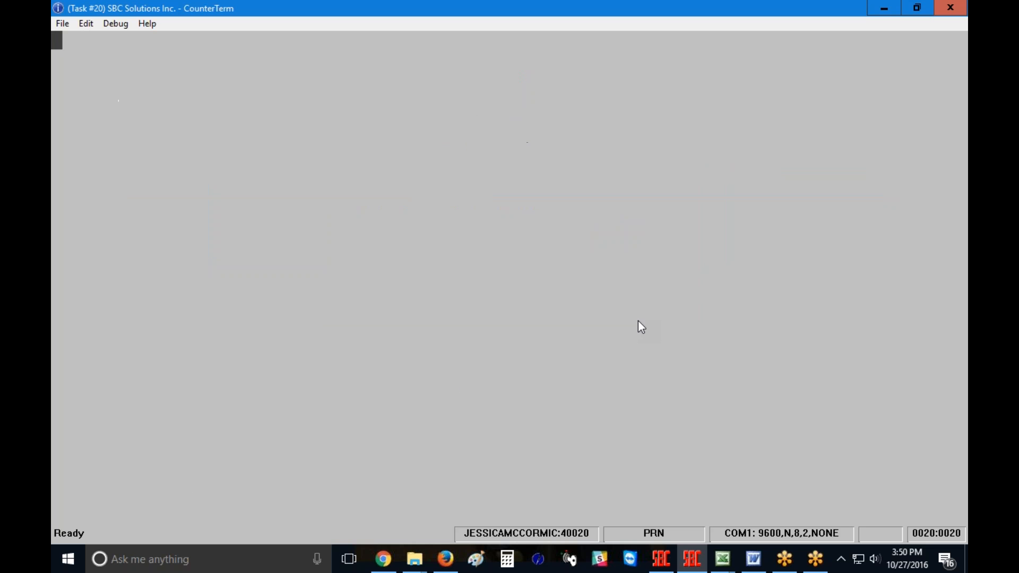